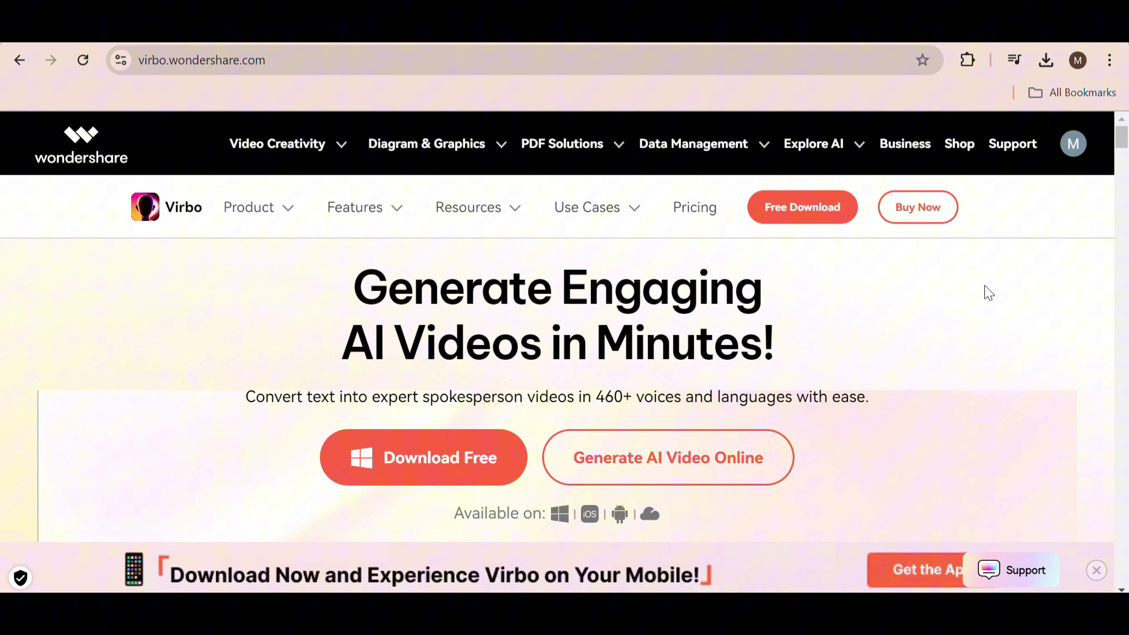
Dismiss the Virbo features overview to reach the Home avatar library.
{"action": "left_click_drag", "start_coordinate": [344, 283], "coordinate": [831, 353]}
{"action": "left_click", "coordinate": [855, 343]}
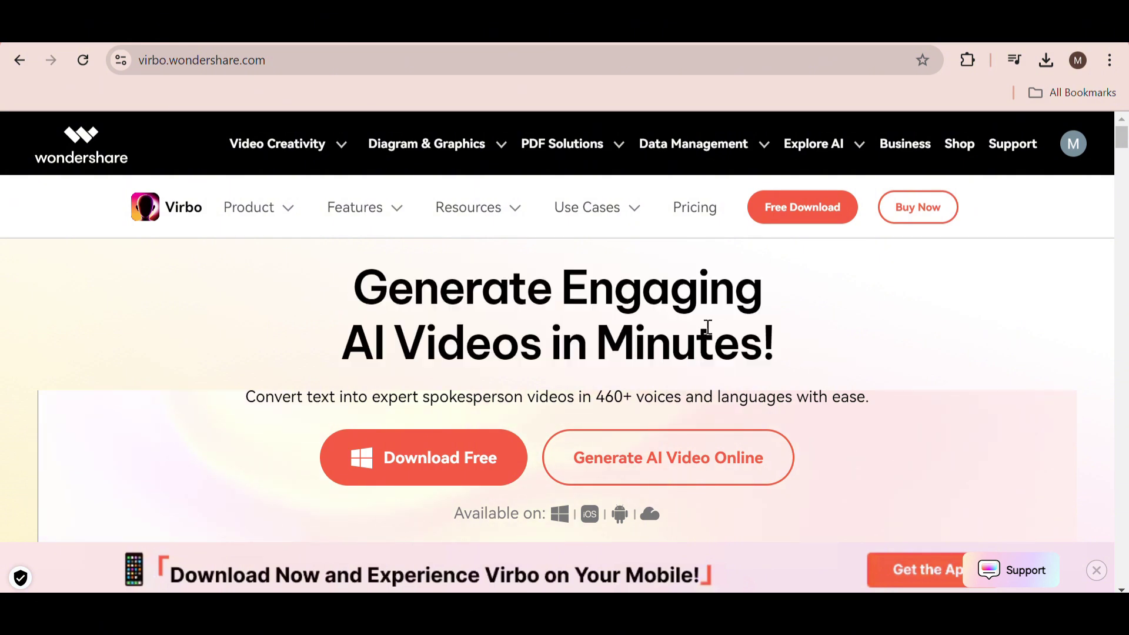
{"action": "mouse_move", "coordinate": [357, 207]}
{"action": "scroll", "coordinate": [139, 189], "scroll_direction": "down", "scroll_amount": 1}
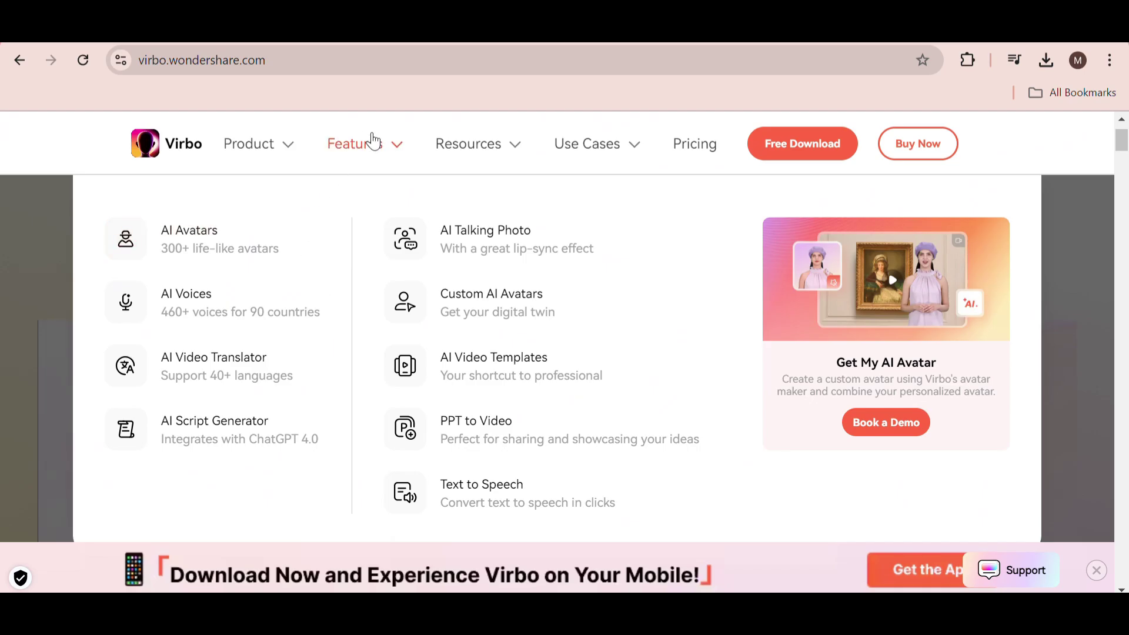
{"action": "left_click", "coordinate": [376, 143]}
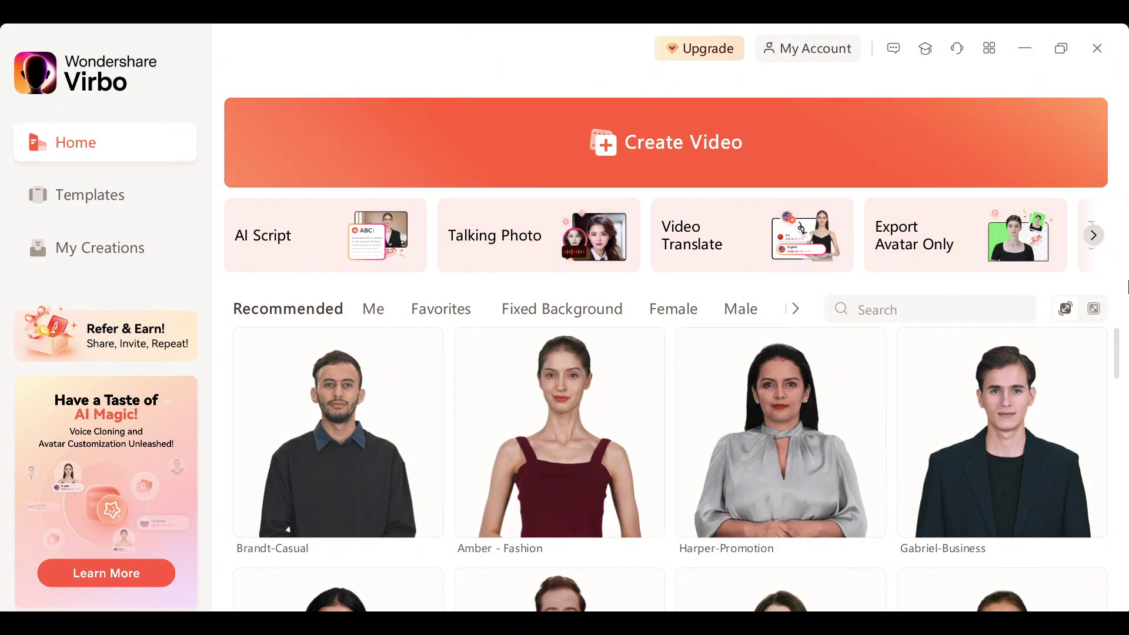
Scroll the avatar library down to blogger and lecturer avatars like Ethan-Lecturer and Henry - Blogger.
{"action": "scroll", "coordinate": [1120, 353], "scroll_direction": "down", "scroll_amount": 2}
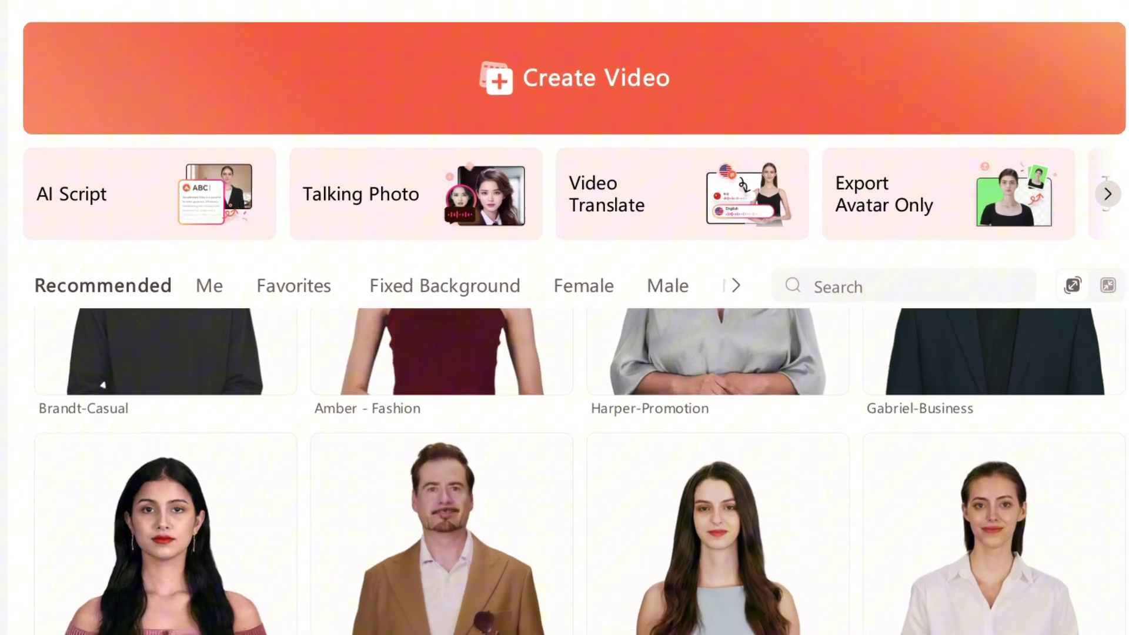
{"action": "scroll", "coordinate": [579, 470], "scroll_direction": "down", "scroll_amount": 5}
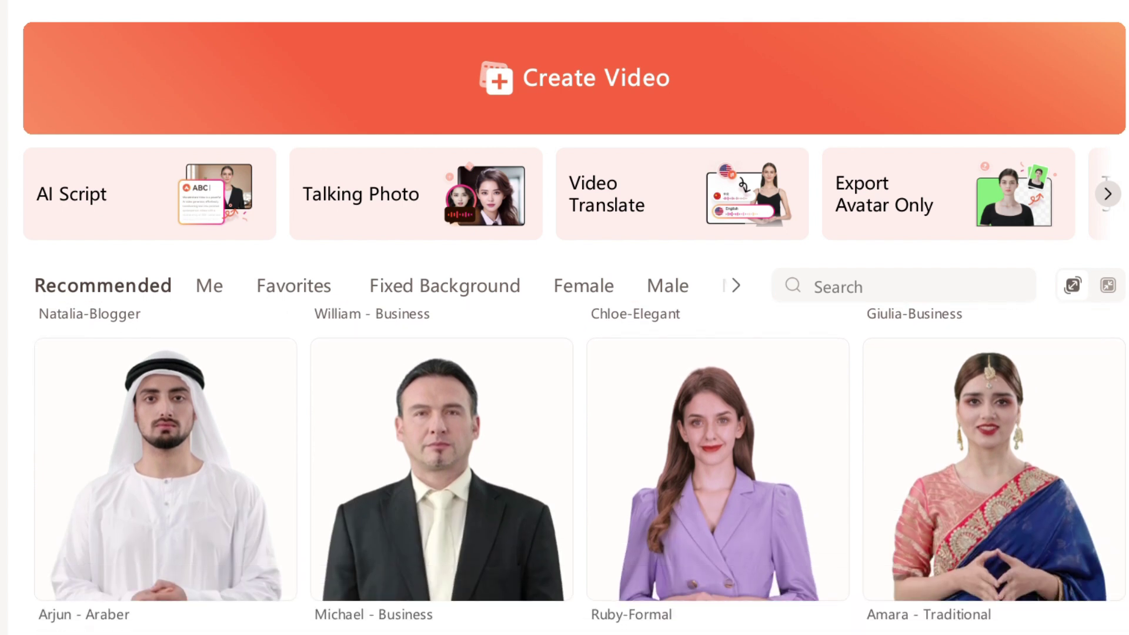
{"action": "scroll", "coordinate": [580, 471], "scroll_direction": "down", "scroll_amount": 4}
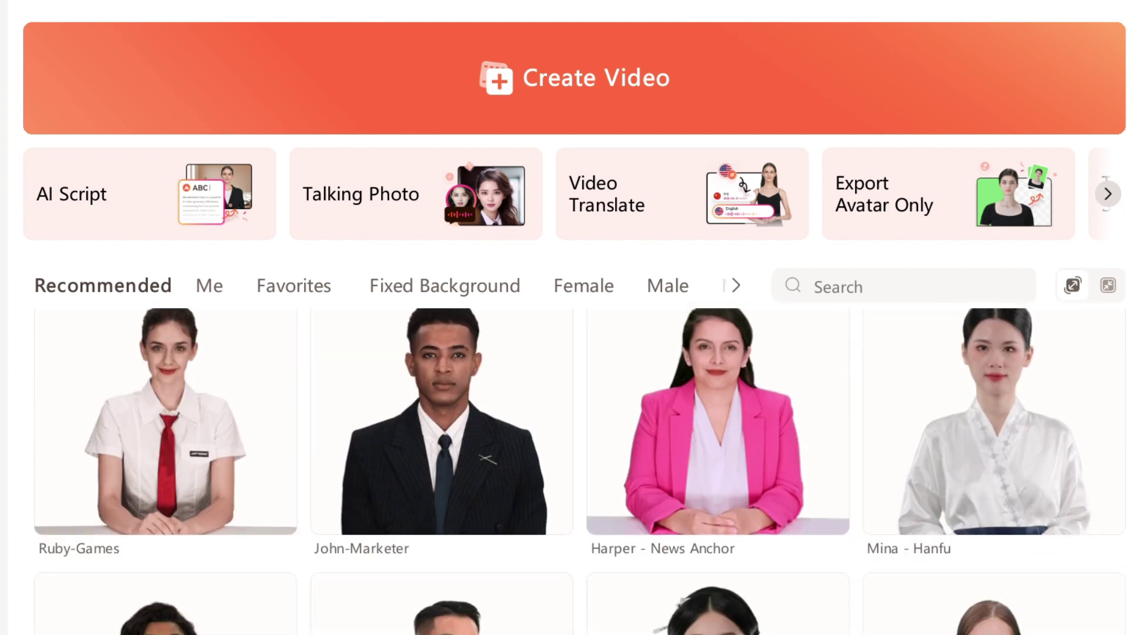
{"action": "scroll", "coordinate": [579, 470], "scroll_direction": "down", "scroll_amount": 5}
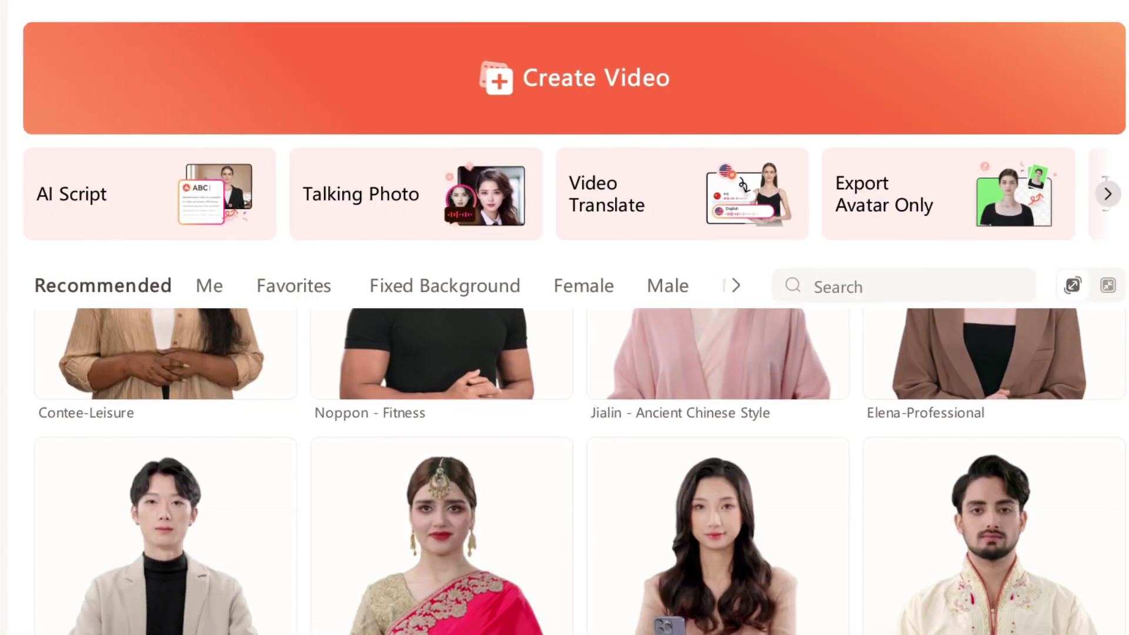
{"action": "scroll", "coordinate": [579, 470], "scroll_direction": "down", "scroll_amount": 5}
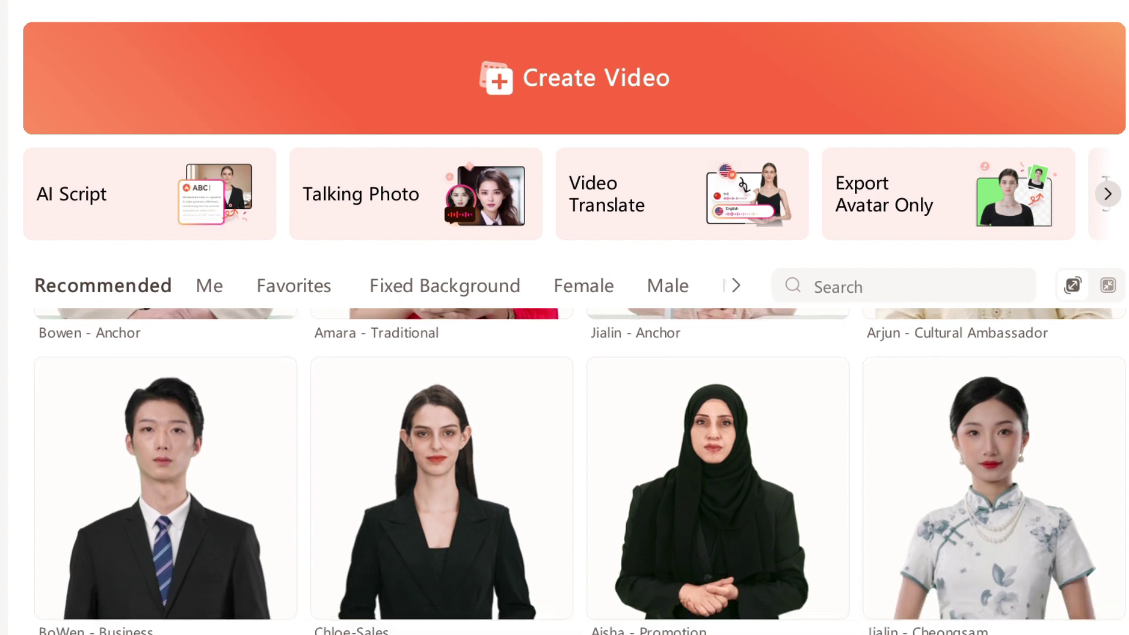
{"action": "scroll", "coordinate": [580, 471], "scroll_direction": "down", "scroll_amount": 8}
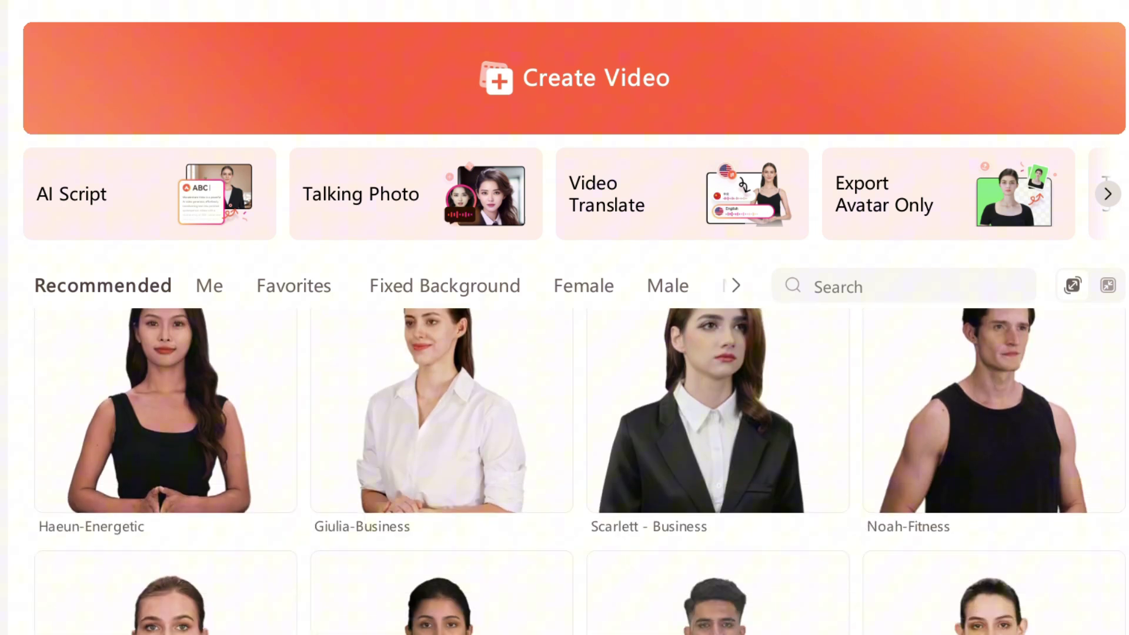
{"action": "scroll", "coordinate": [579, 471], "scroll_direction": "down", "scroll_amount": 3}
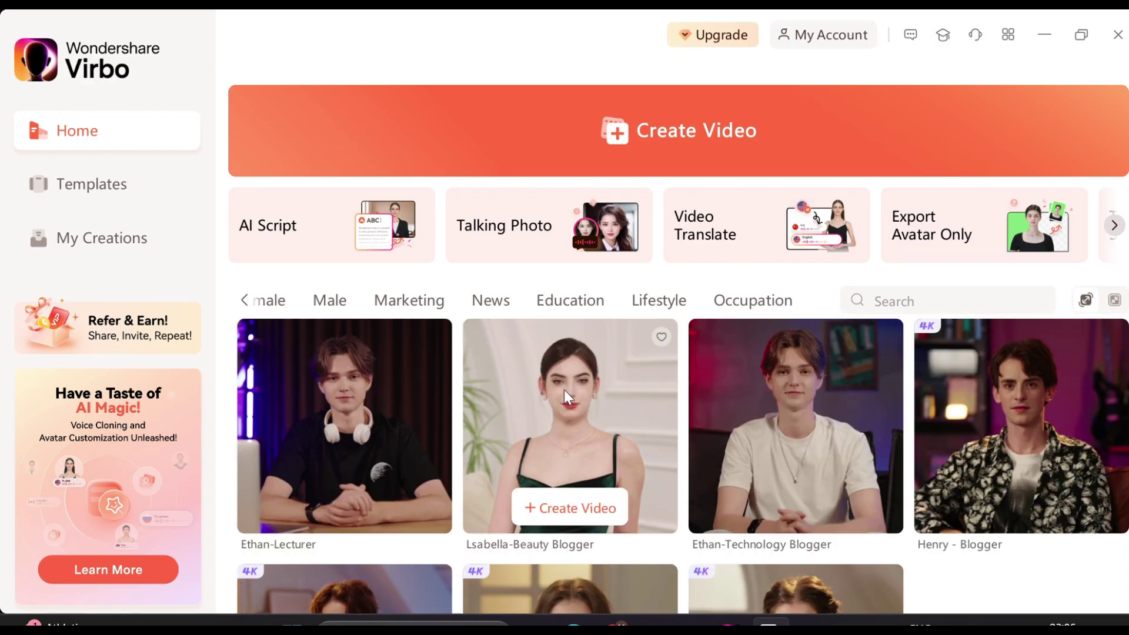
Start a new video with the Audrey - Casual avatar, keeping the 16:9 aspect ratio.
{"action": "scroll", "coordinate": [859, 509], "scroll_direction": "down", "scroll_amount": 2}
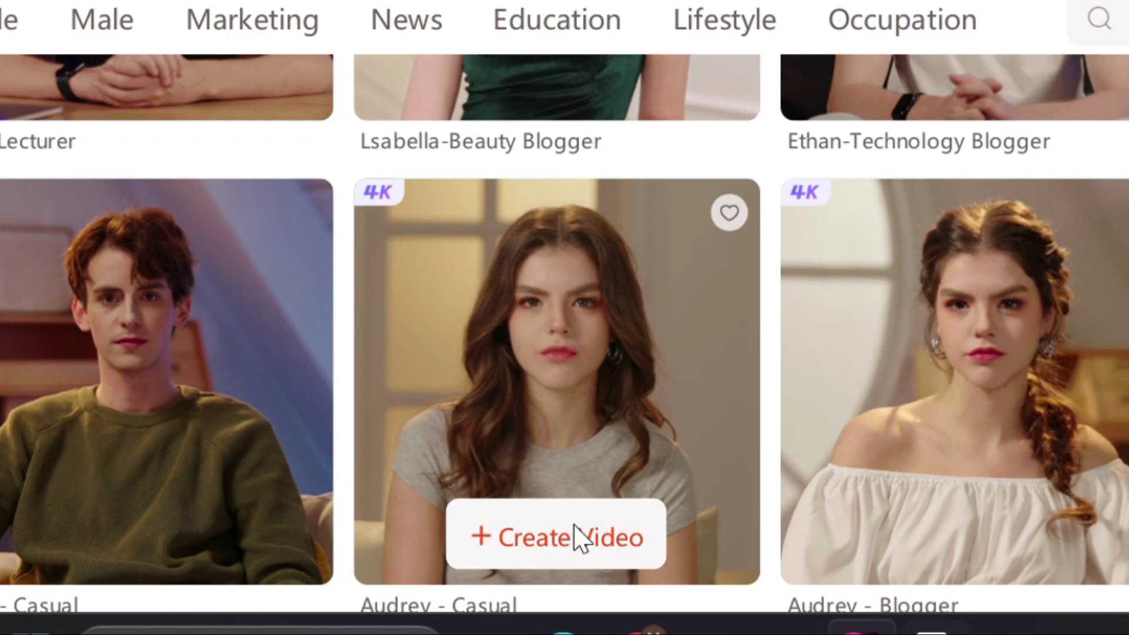
{"action": "left_click", "coordinate": [578, 567]}
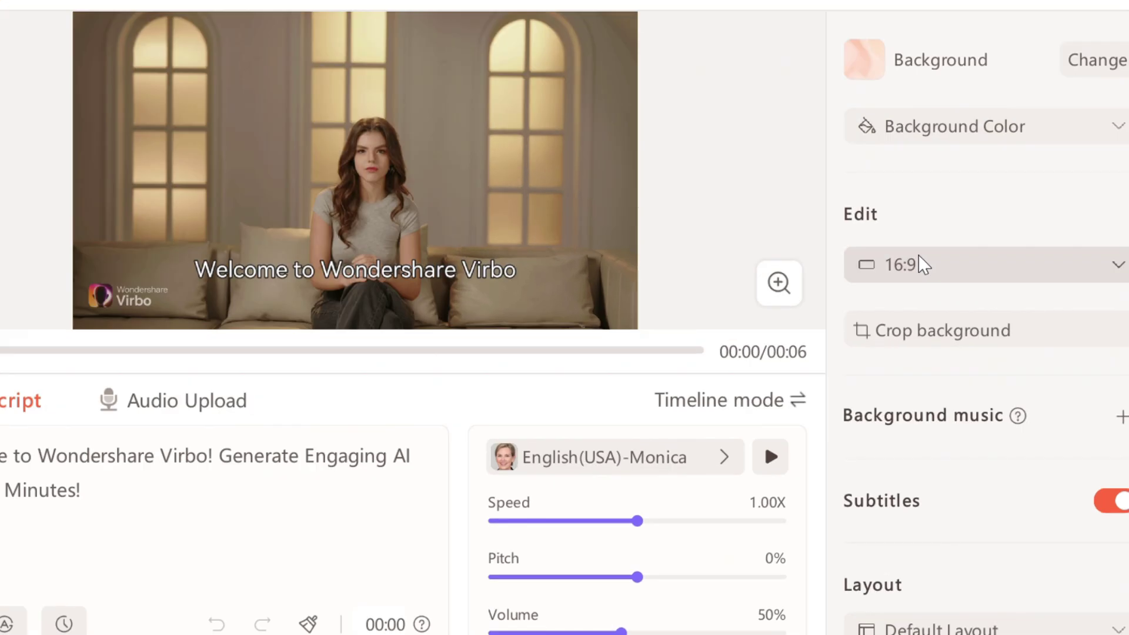
{"action": "left_click", "coordinate": [919, 258]}
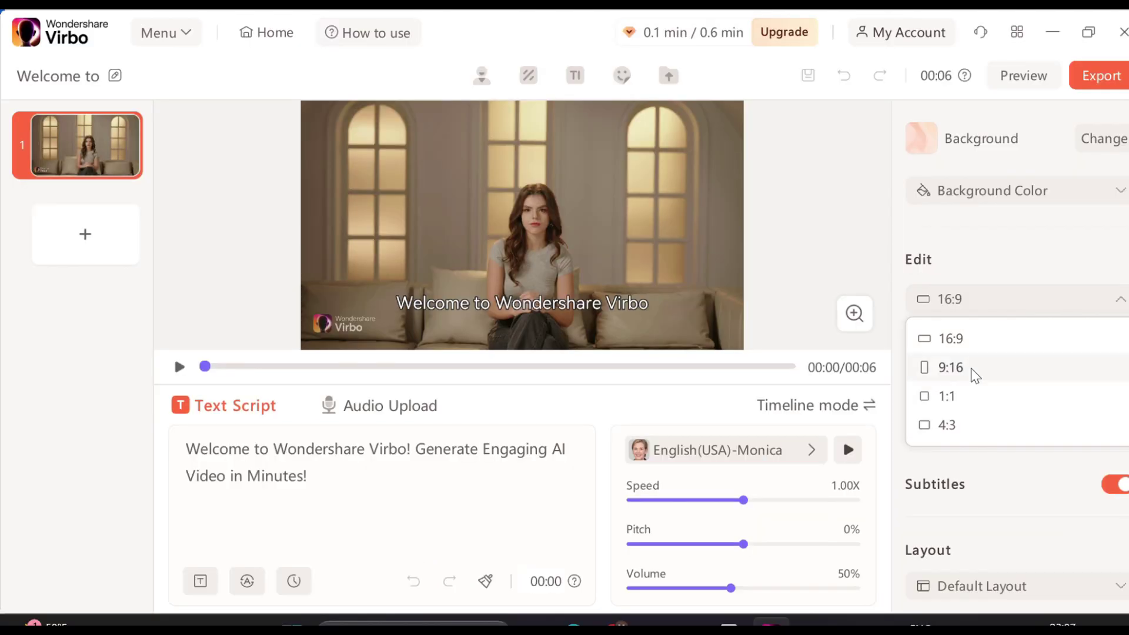
{"action": "left_click", "coordinate": [975, 277]}
Clear all of the sample voiceover script text.
{"action": "left_click", "coordinate": [343, 458]}
{"action": "key", "text": "ctrl+a"}
{"action": "key", "text": "BackSpace"}
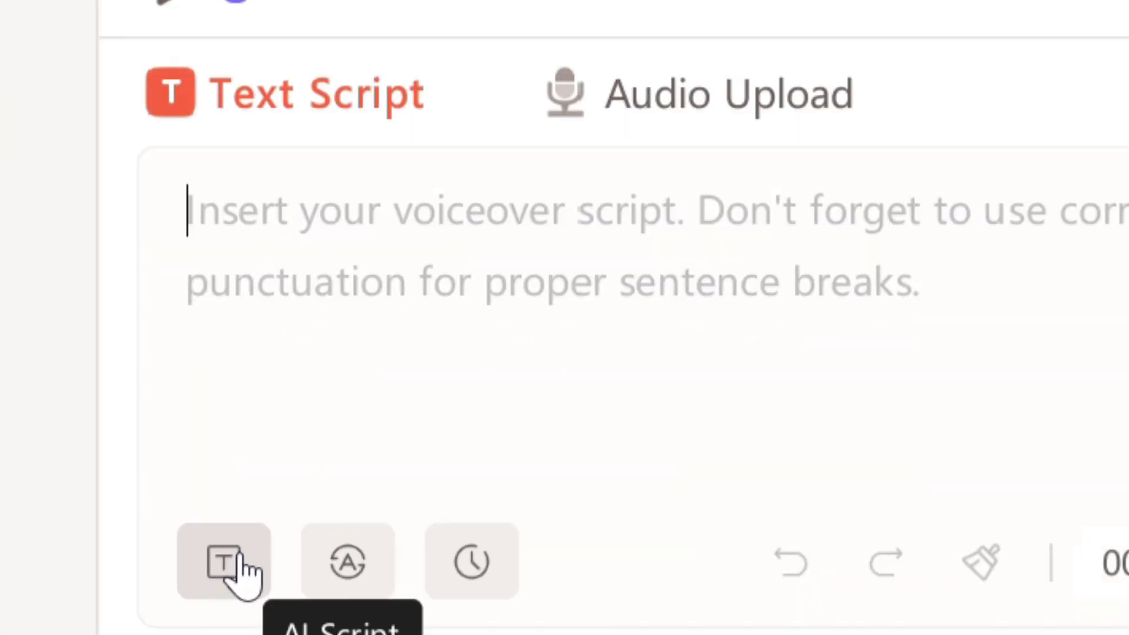
Generate an AI script about the benefits of tea and apply its Professional-tone rewrite.
{"action": "left_click", "coordinate": [200, 585]}
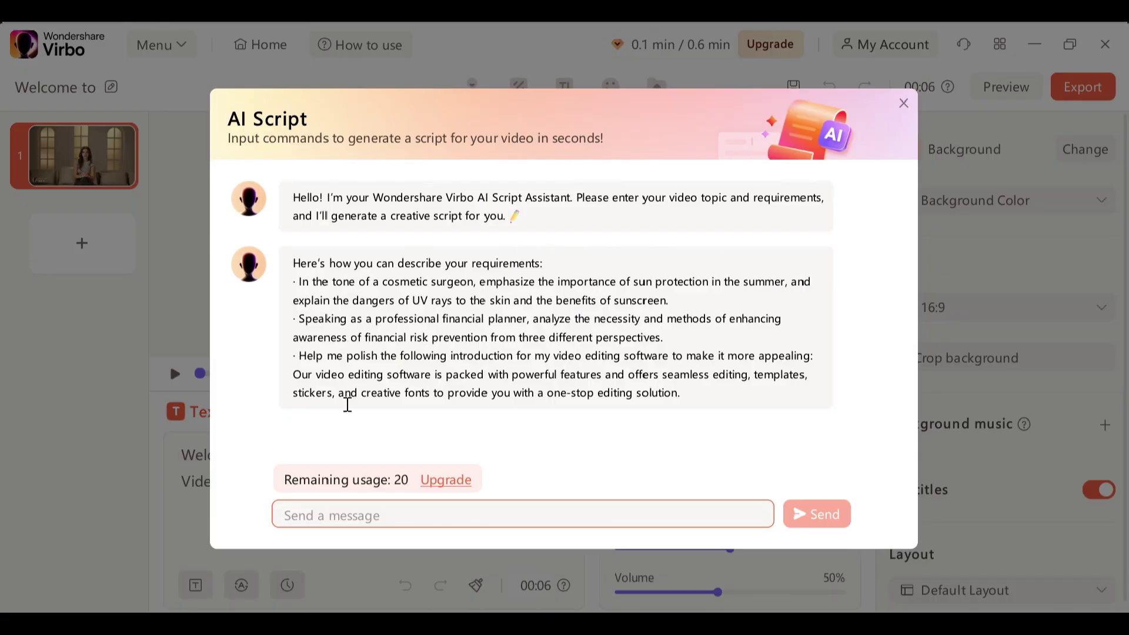
{"action": "type", "text": "The benefits of dr"}
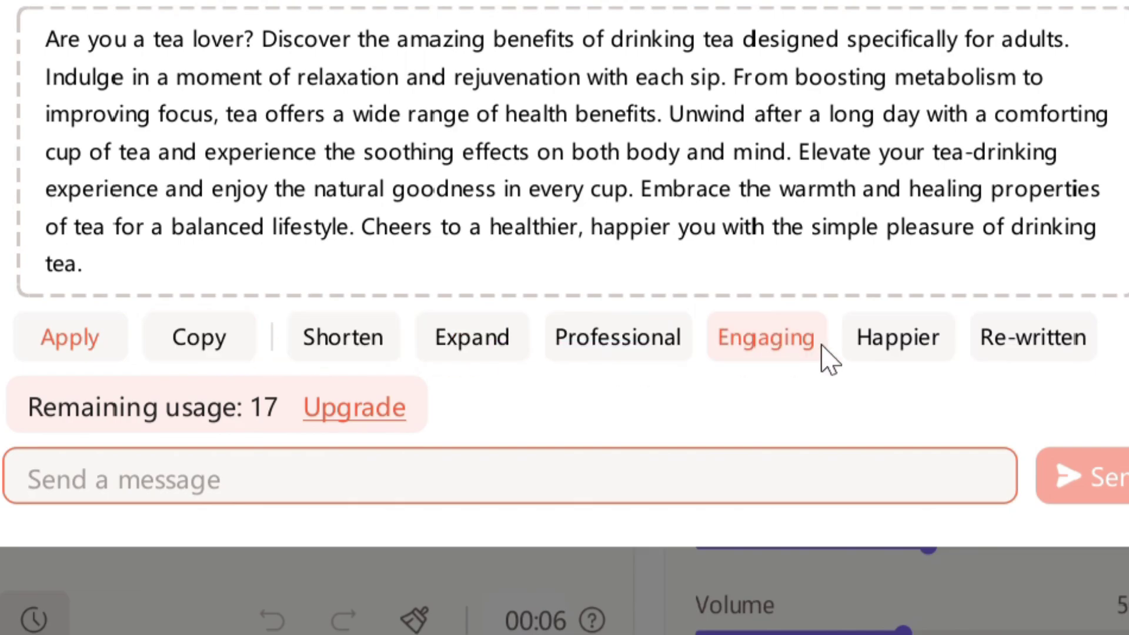
{"action": "left_click", "coordinate": [626, 347]}
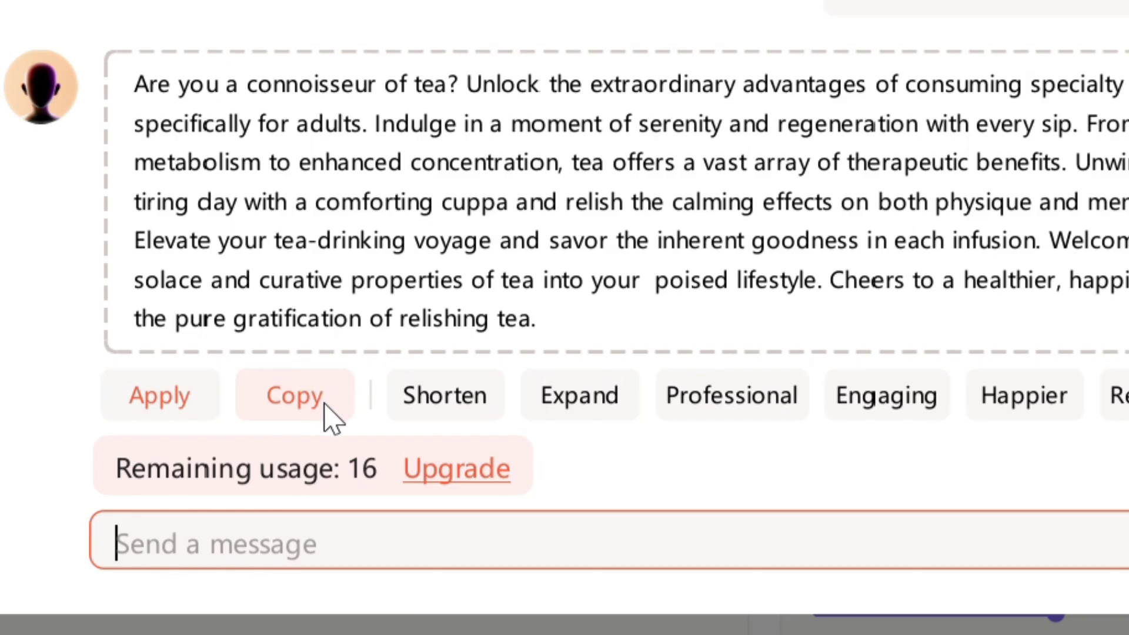
{"action": "left_click", "coordinate": [305, 422]}
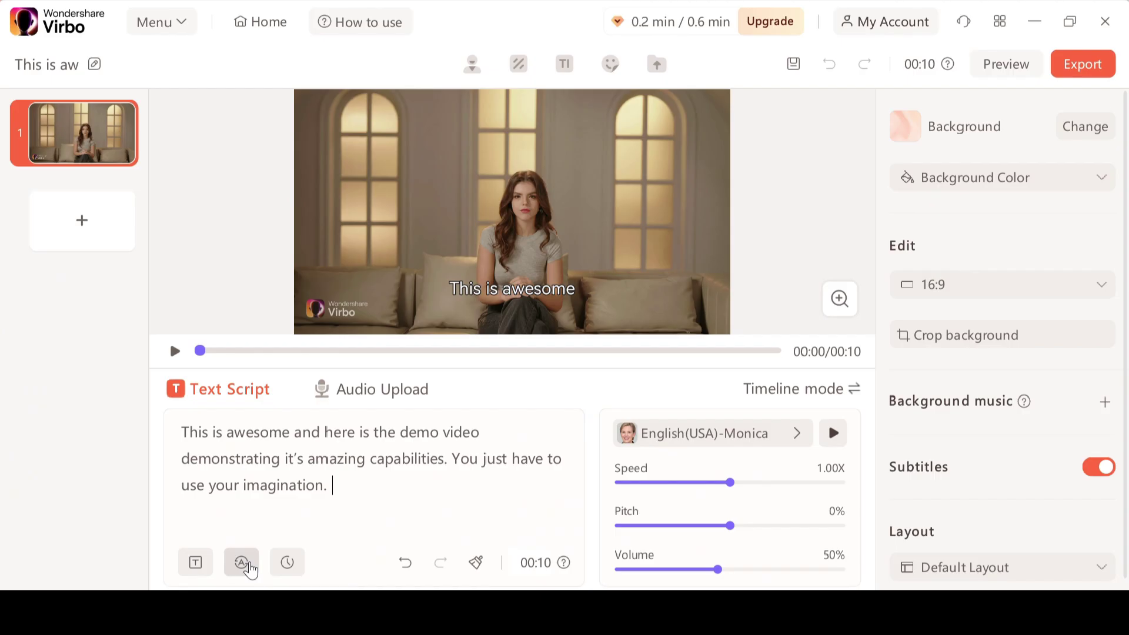
Check the AI Translation target languages for the script, leaving it untranslated.
{"action": "left_click", "coordinate": [241, 563]}
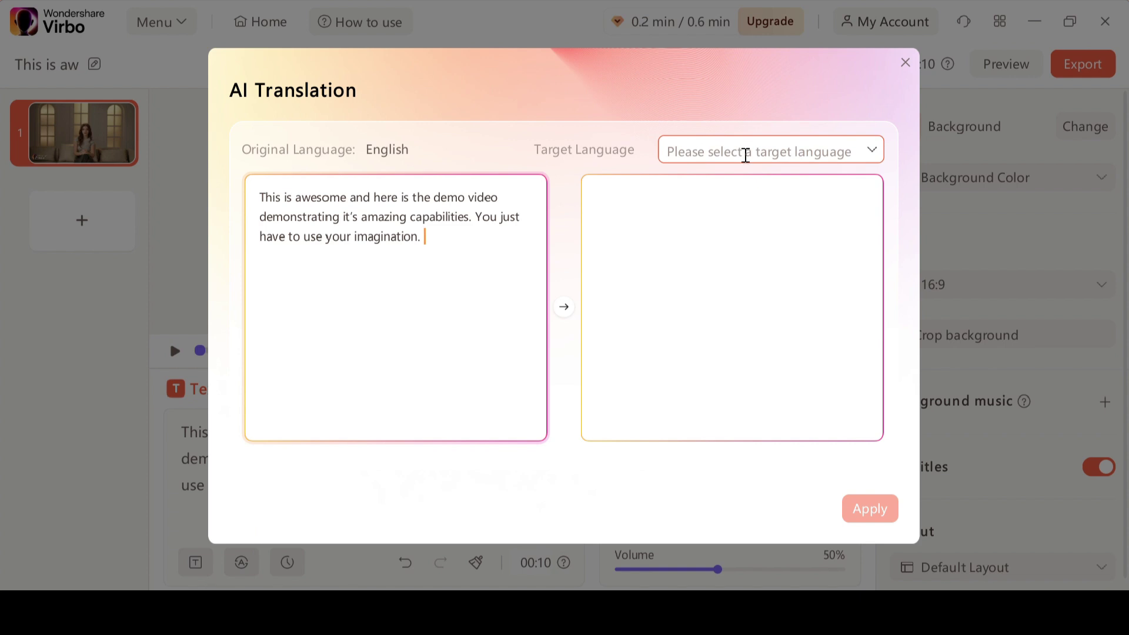
{"action": "left_click", "coordinate": [744, 153]}
{"action": "scroll", "coordinate": [715, 217], "scroll_direction": "down", "scroll_amount": 1}
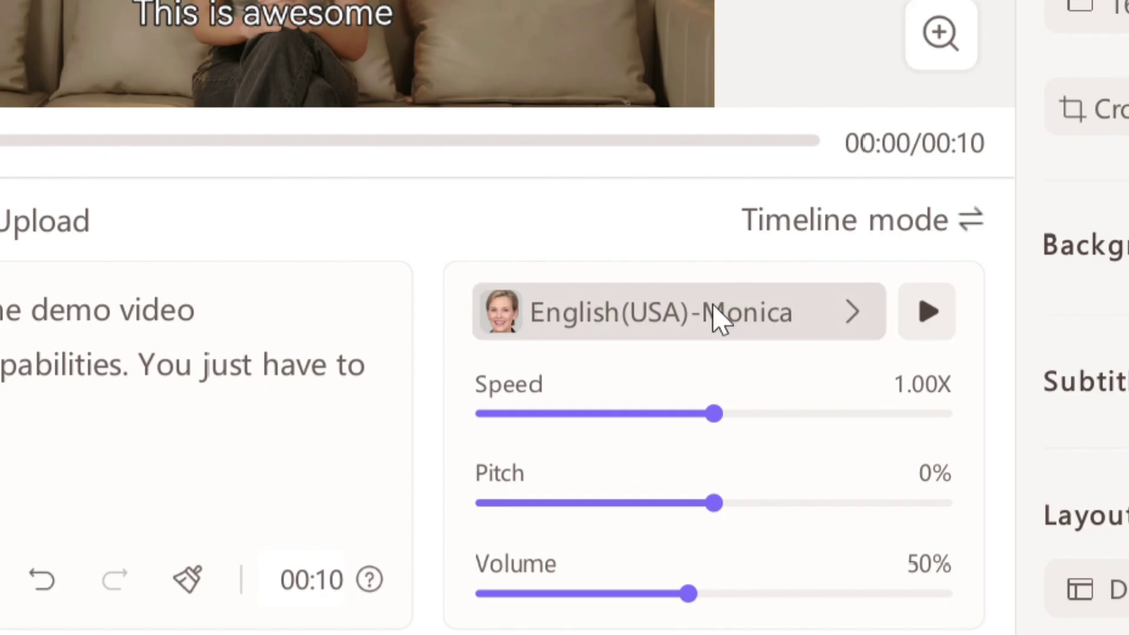
Filter the voiceover voice list to English female voices.
{"action": "left_click", "coordinate": [733, 435]}
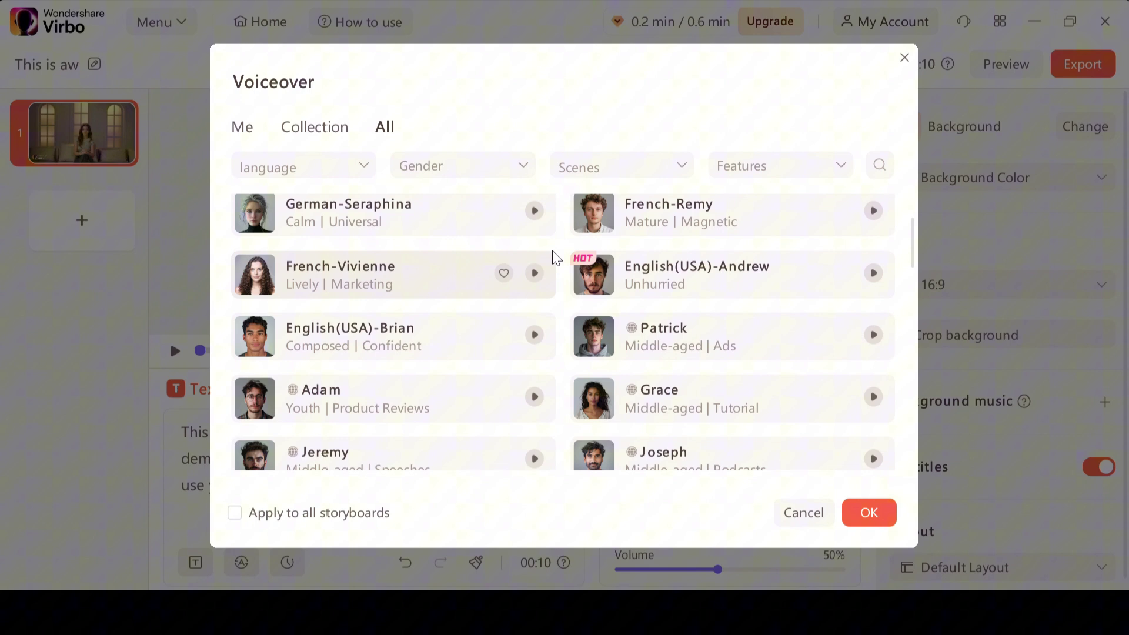
{"action": "scroll", "coordinate": [552, 251], "scroll_direction": "down", "scroll_amount": 3}
{"action": "left_click", "coordinate": [364, 168]}
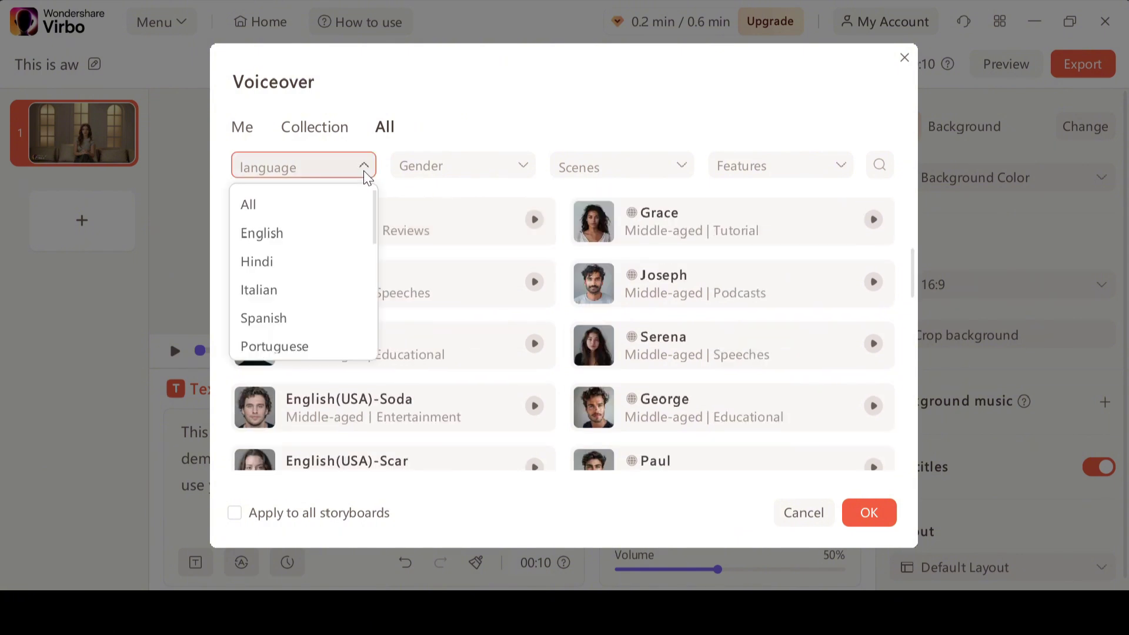
{"action": "scroll", "coordinate": [318, 209], "scroll_direction": "down", "scroll_amount": 3}
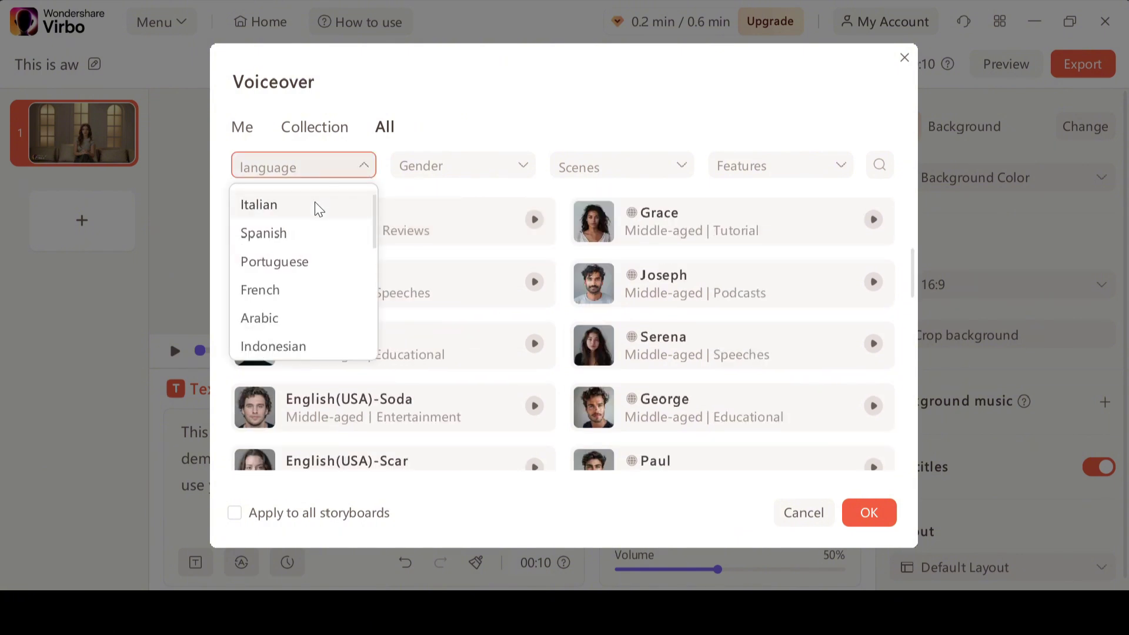
{"action": "scroll", "coordinate": [319, 206], "scroll_direction": "down", "scroll_amount": 15}
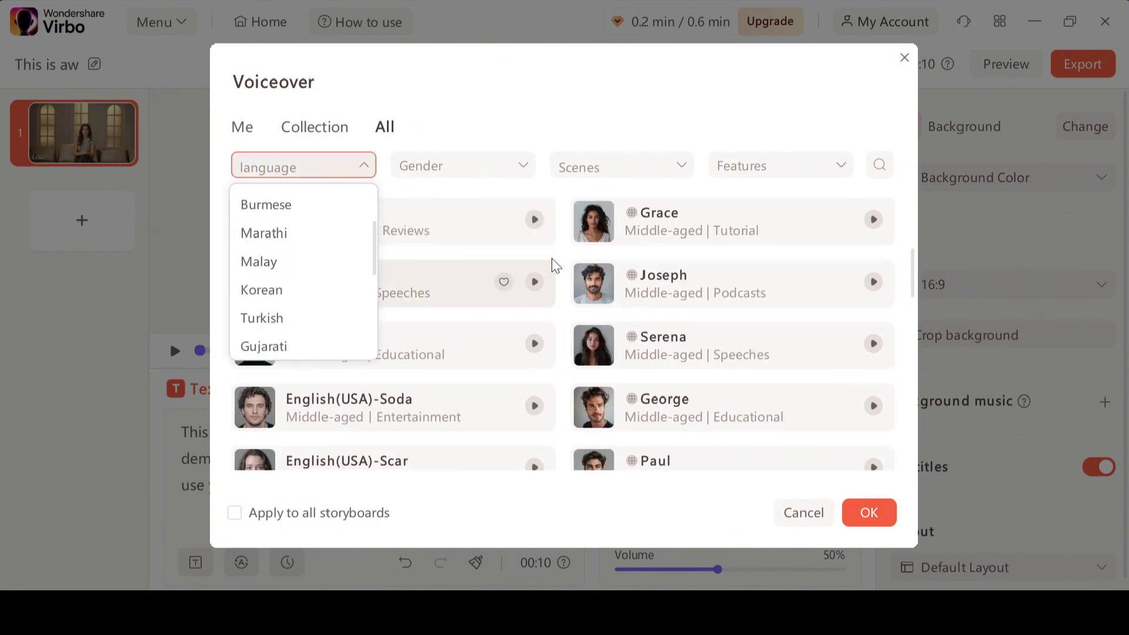
{"action": "scroll", "coordinate": [662, 257], "scroll_direction": "down", "scroll_amount": 8}
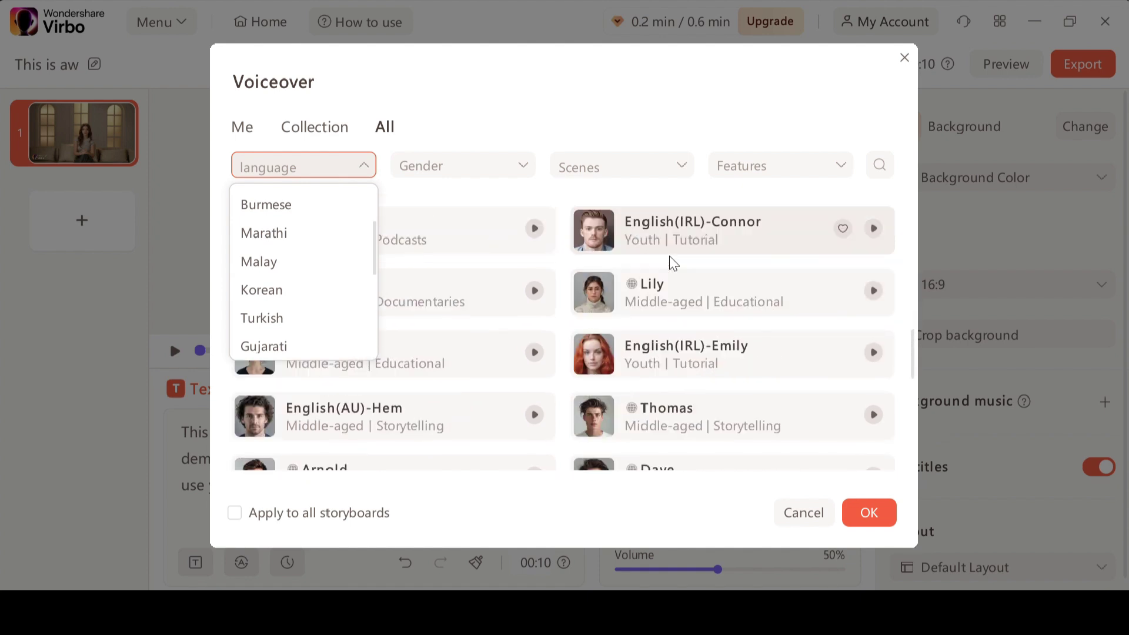
{"action": "scroll", "coordinate": [669, 258], "scroll_direction": "down", "scroll_amount": 5}
{"action": "scroll", "coordinate": [280, 277], "scroll_direction": "down", "scroll_amount": 5}
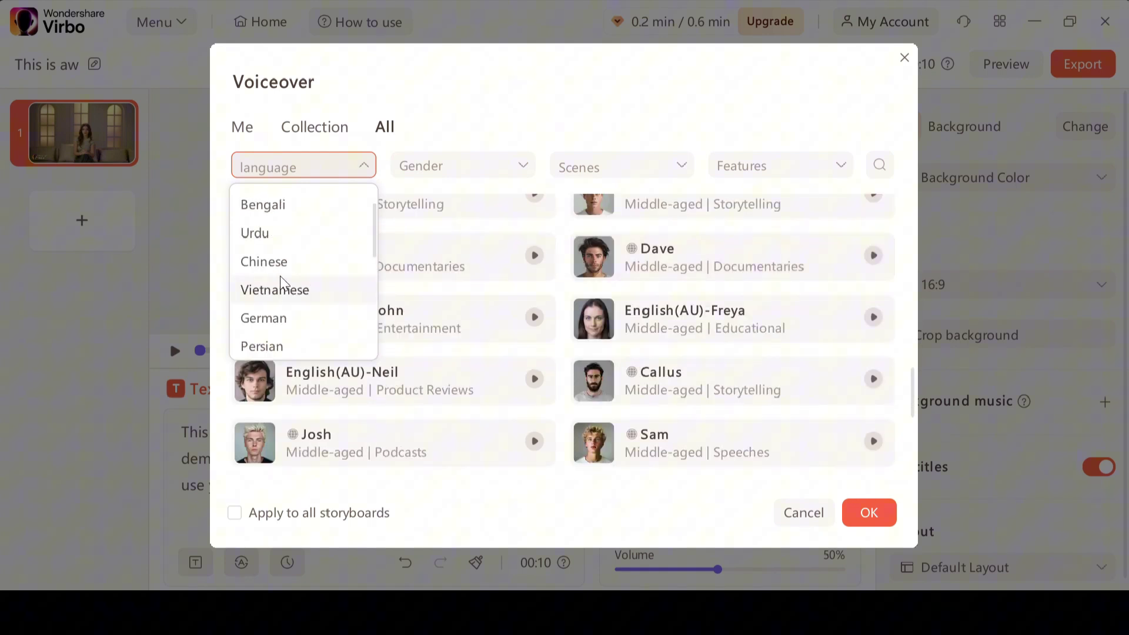
{"action": "scroll", "coordinate": [280, 276], "scroll_direction": "up", "scroll_amount": 20}
{"action": "left_click", "coordinate": [272, 237]}
{"action": "left_click", "coordinate": [442, 166]}
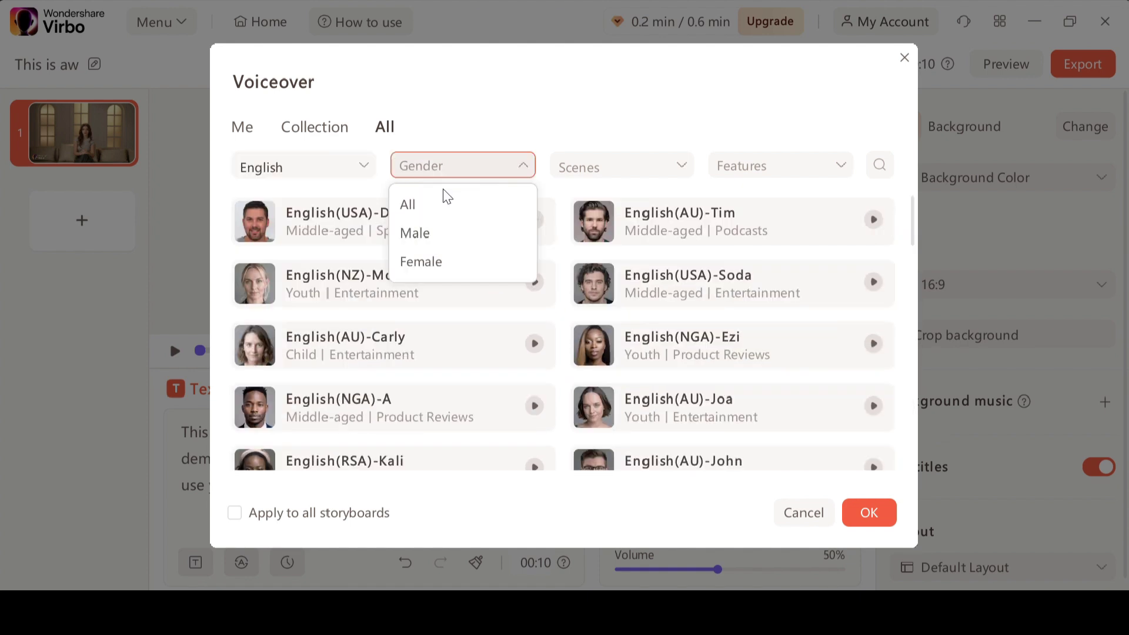
{"action": "left_click", "coordinate": [421, 261]}
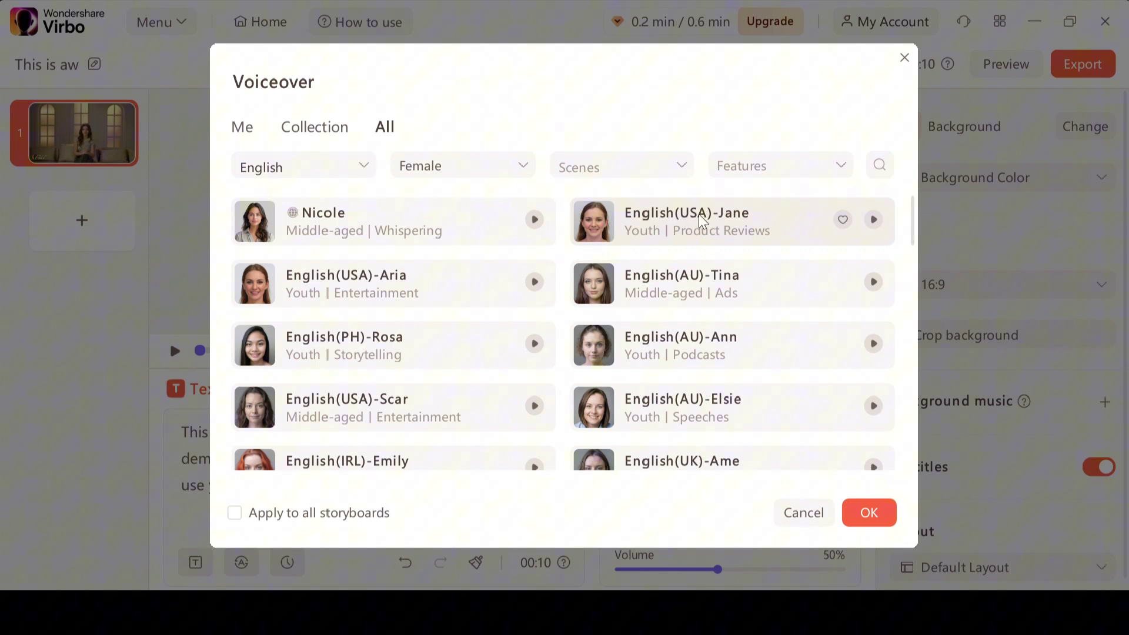
Preview English(PH)-Rosa, then choose English(USA)-Scar as the script voice.
{"action": "scroll", "coordinate": [527, 344], "scroll_direction": "down", "scroll_amount": 2}
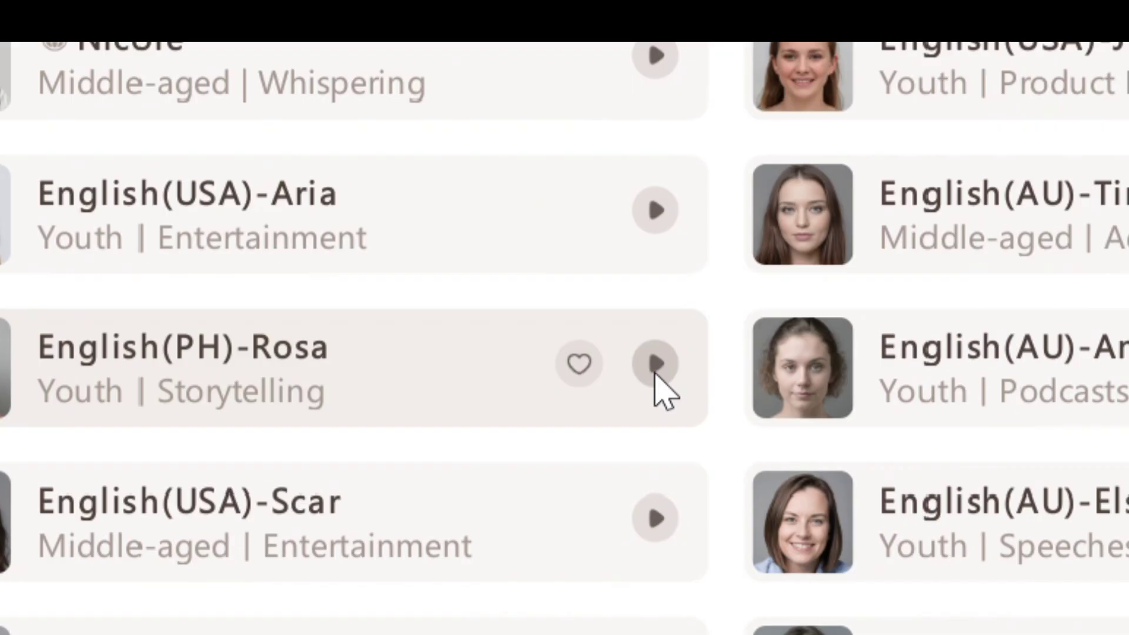
{"action": "left_click", "coordinate": [656, 367]}
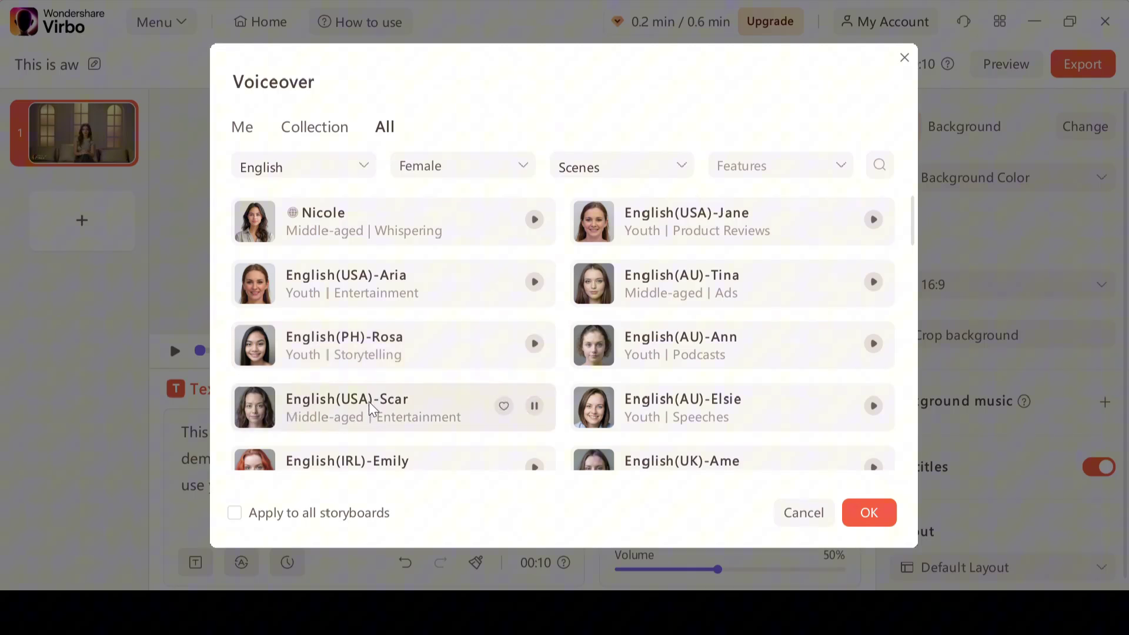
{"action": "left_click", "coordinate": [417, 425]}
{"action": "left_click", "coordinate": [869, 513]}
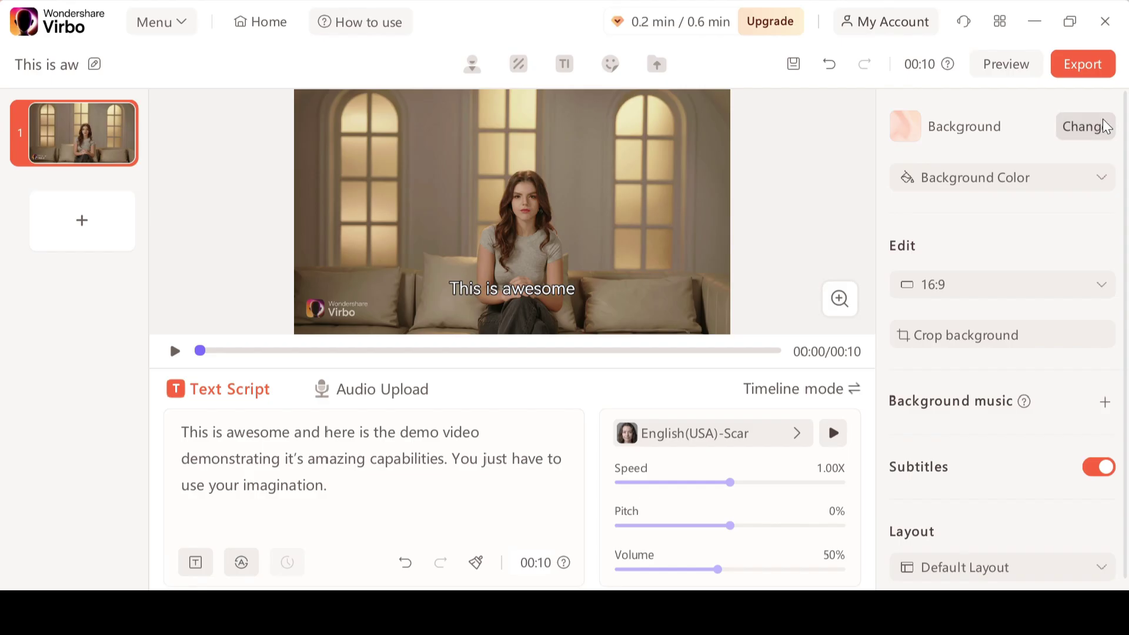
{"action": "left_click", "coordinate": [1080, 224]}
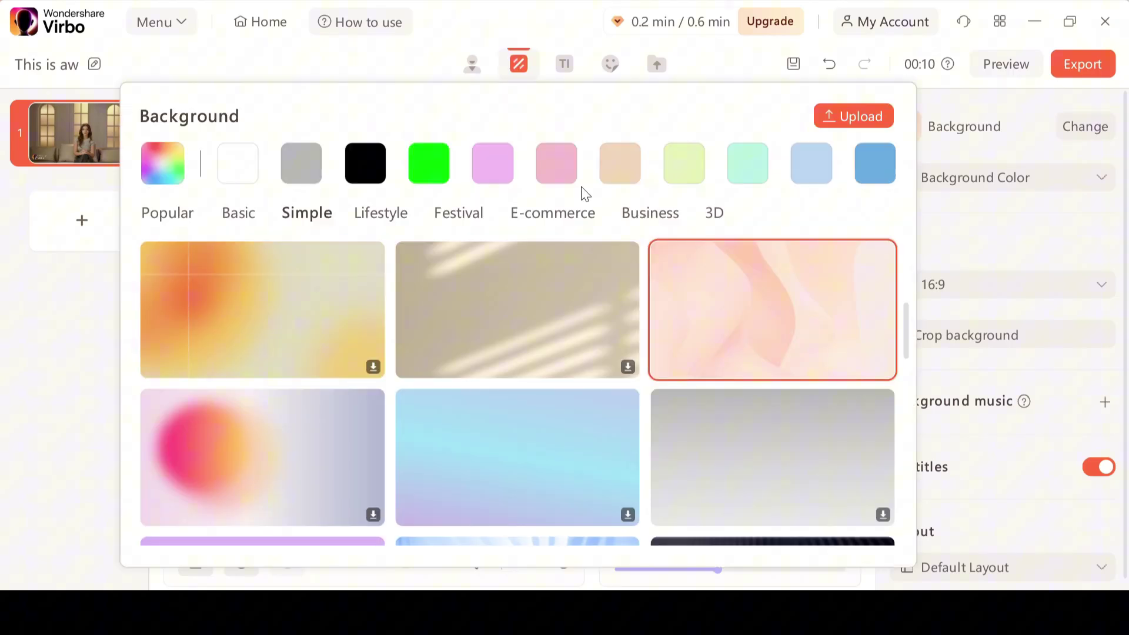
{"action": "left_click", "coordinate": [381, 217]}
{"action": "left_click", "coordinate": [463, 219]}
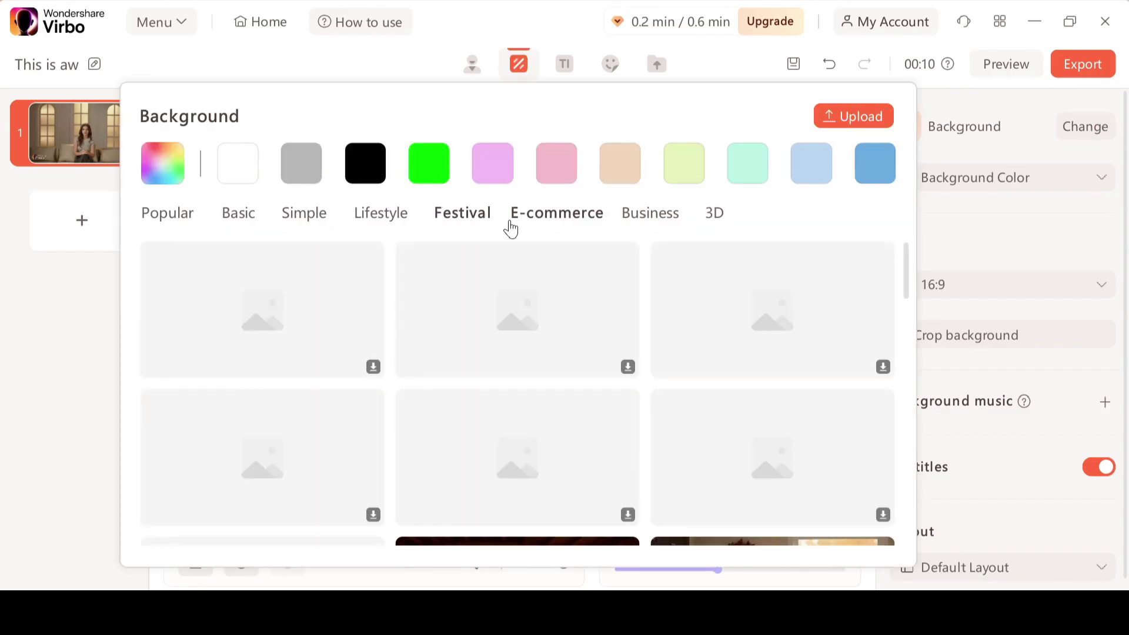
{"action": "left_click", "coordinate": [542, 221]}
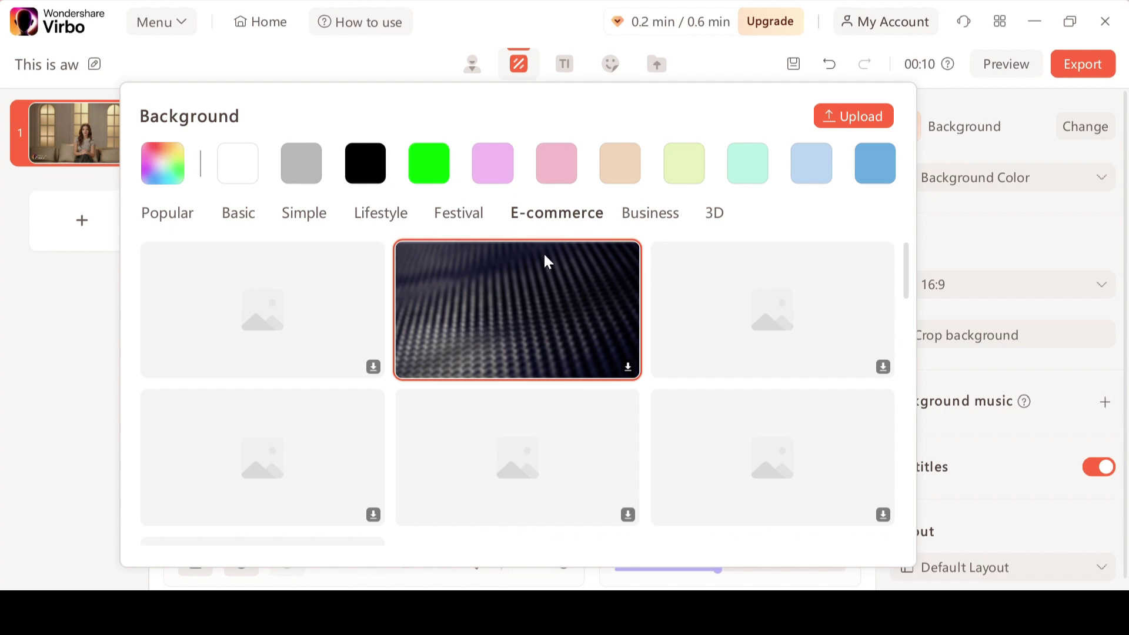
{"action": "scroll", "coordinate": [301, 344], "scroll_direction": "down", "scroll_amount": 2}
{"action": "scroll", "coordinate": [304, 343], "scroll_direction": "up", "scroll_amount": 2}
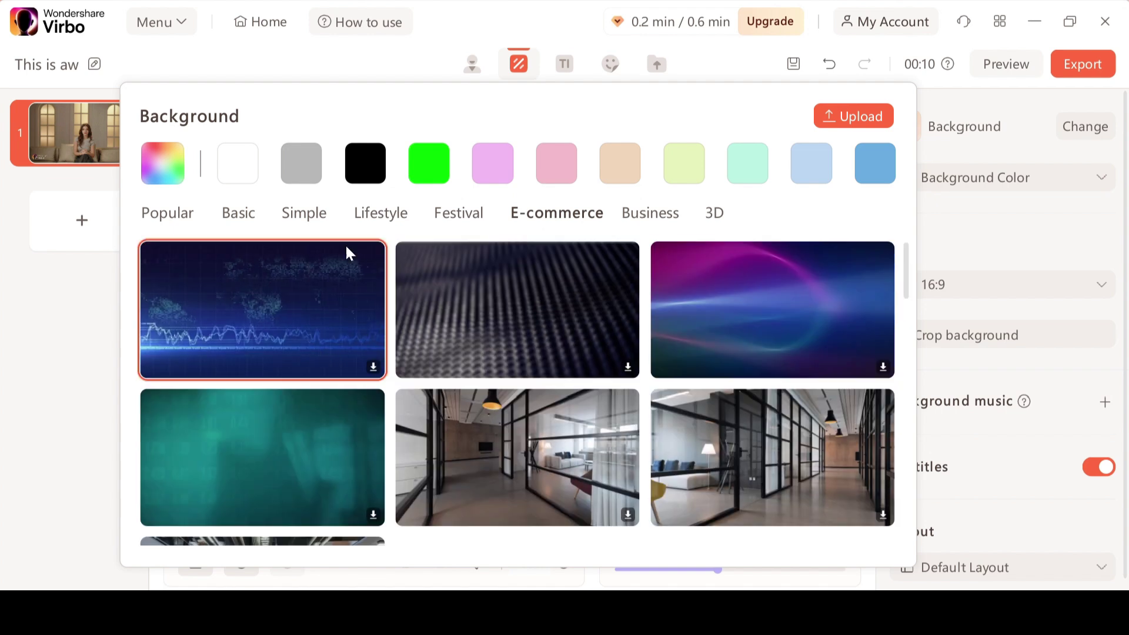
{"action": "left_click", "coordinate": [643, 229]}
{"action": "left_click", "coordinate": [965, 401]}
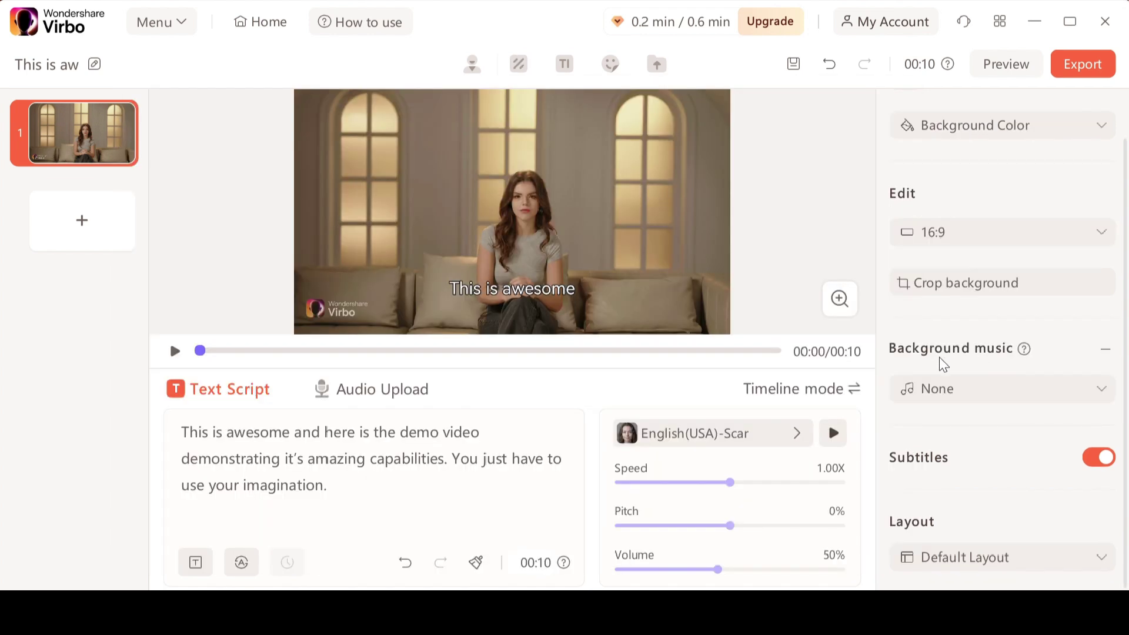
{"action": "left_click", "coordinate": [1005, 393]}
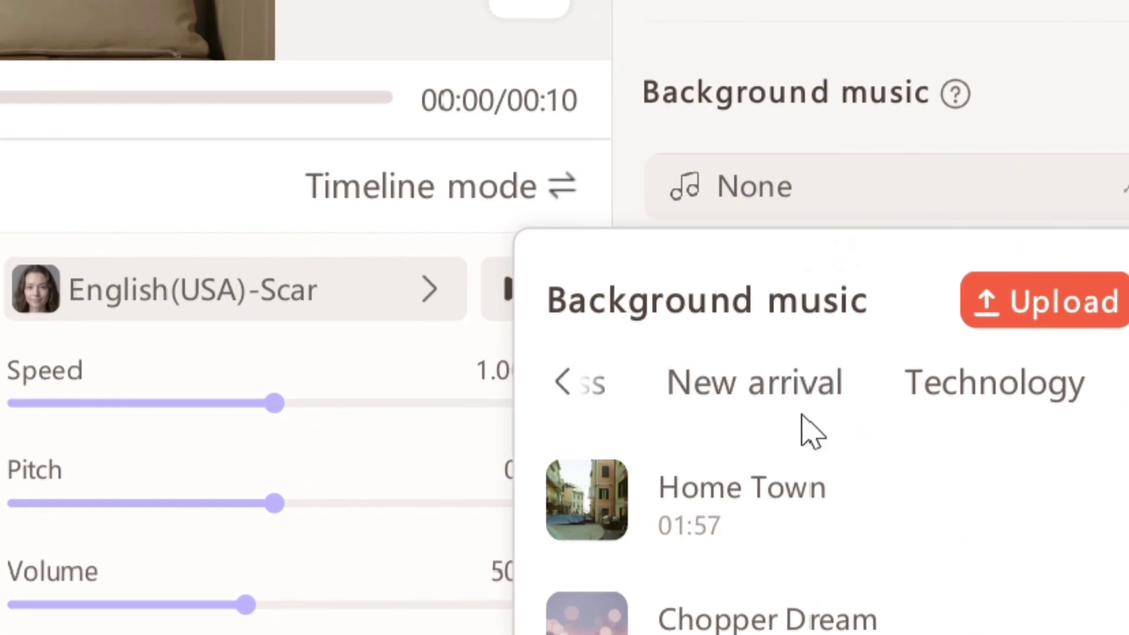
{"action": "mouse_move", "coordinate": [768, 492]}
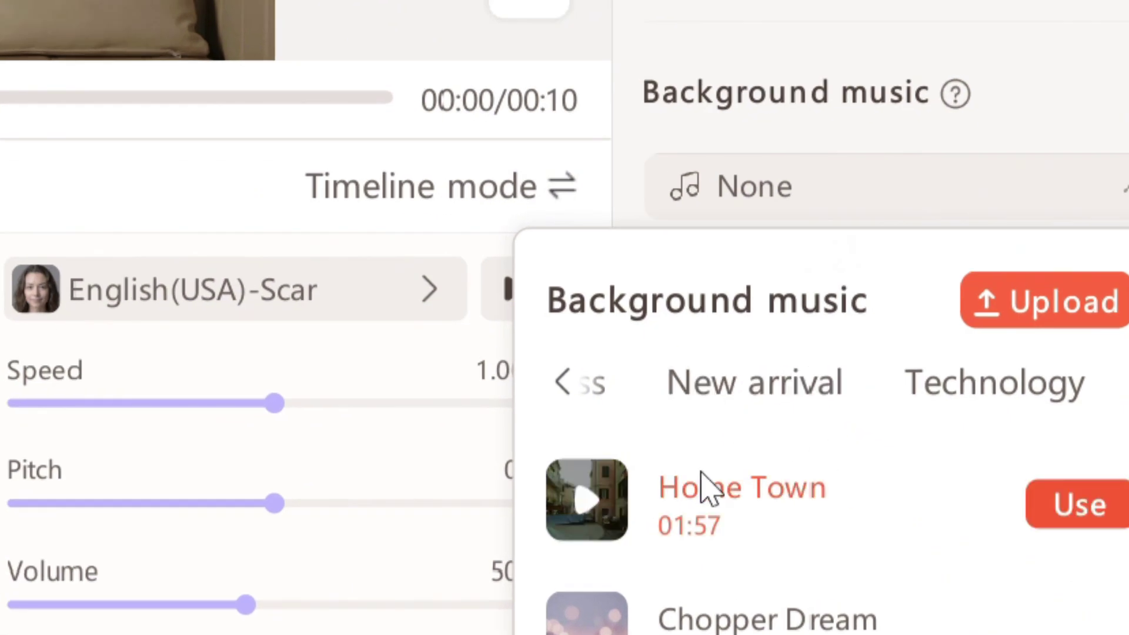
{"action": "left_click", "coordinate": [955, 396]}
{"action": "left_click", "coordinate": [785, 398]}
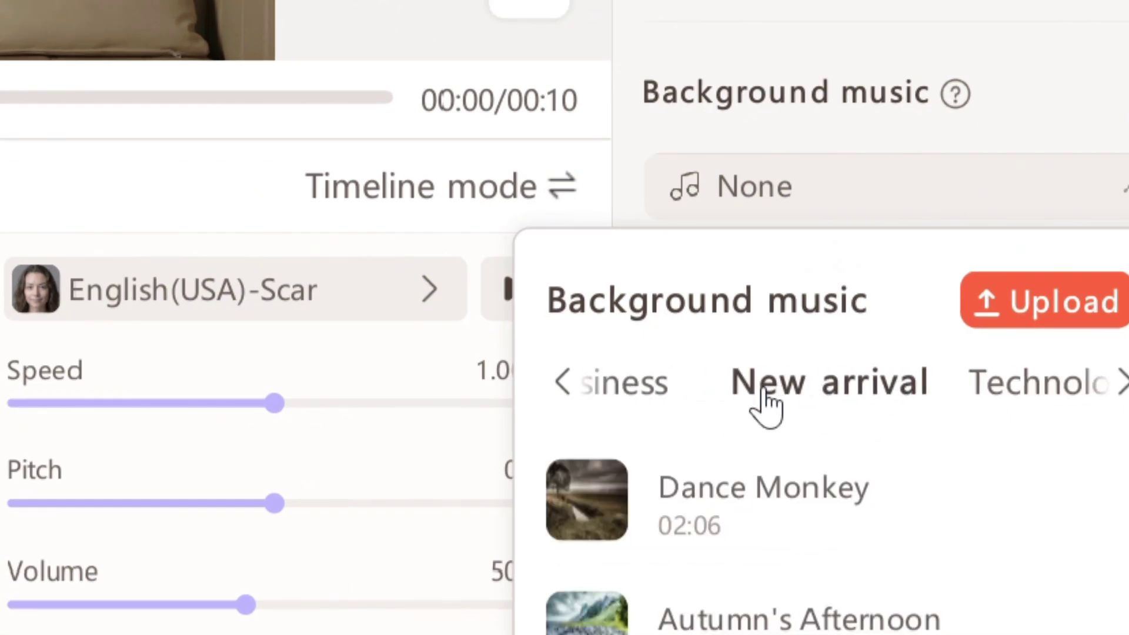
{"action": "left_click", "coordinate": [642, 405]}
{"action": "left_click", "coordinate": [678, 404]}
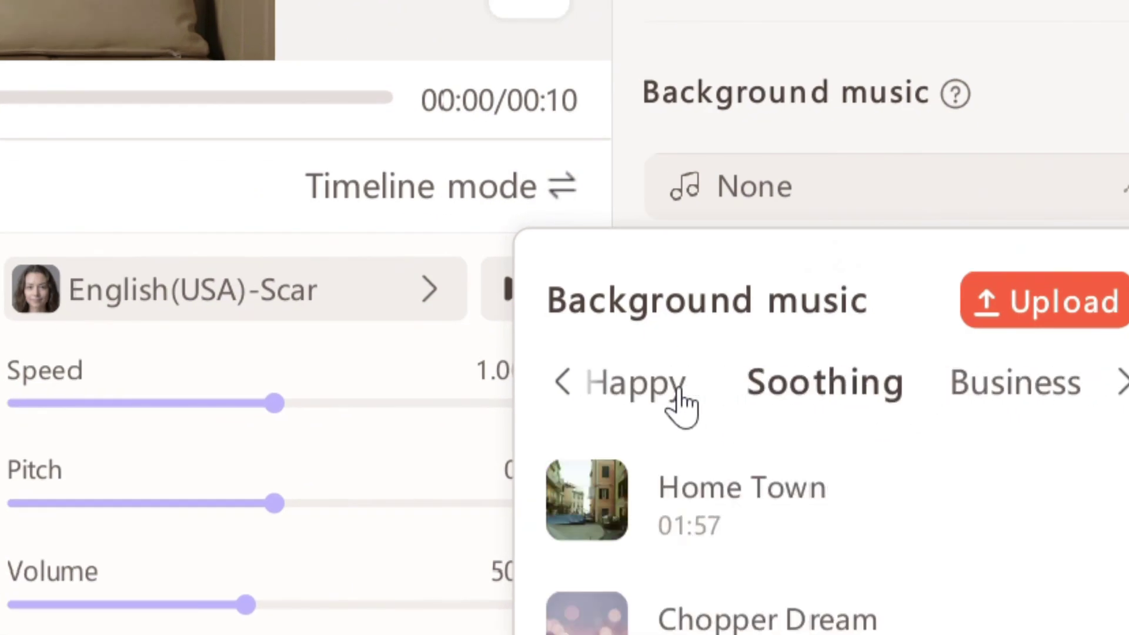
{"action": "left_click", "coordinate": [681, 120]}
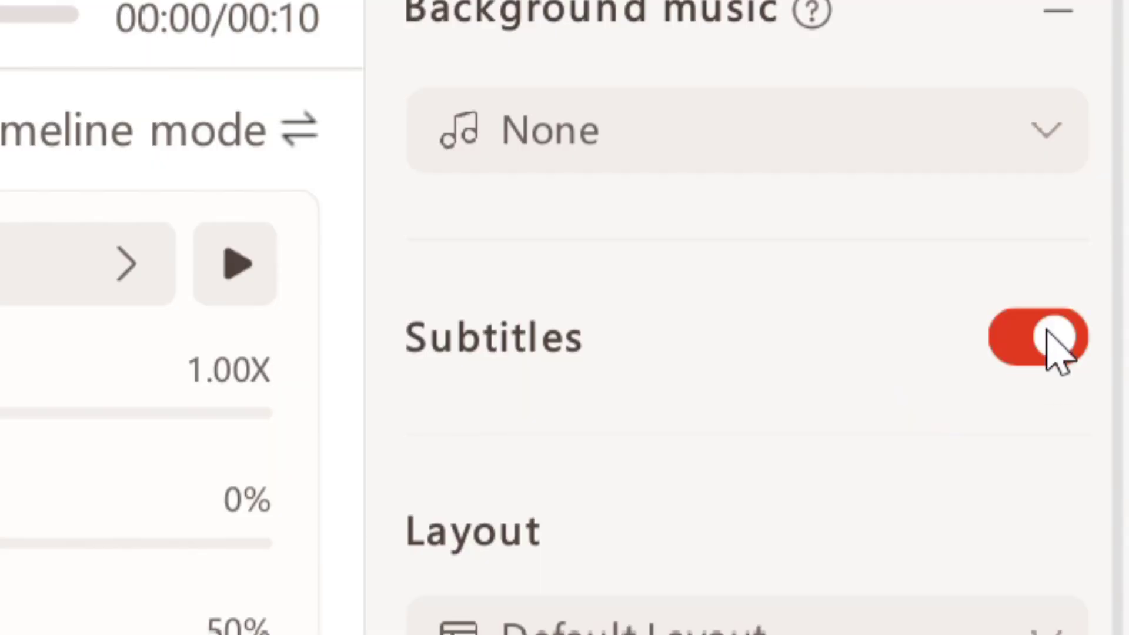
Turn subtitles off and export the 'This is aw' avatar video.
{"action": "left_click", "coordinate": [1053, 340]}
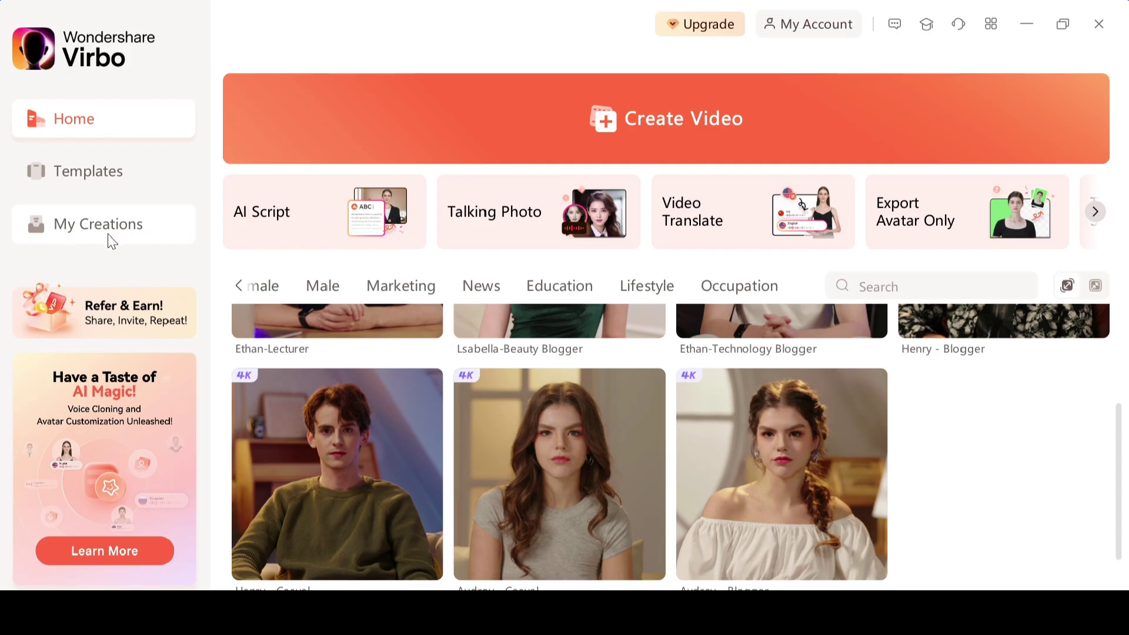
{"action": "left_click", "coordinate": [108, 232]}
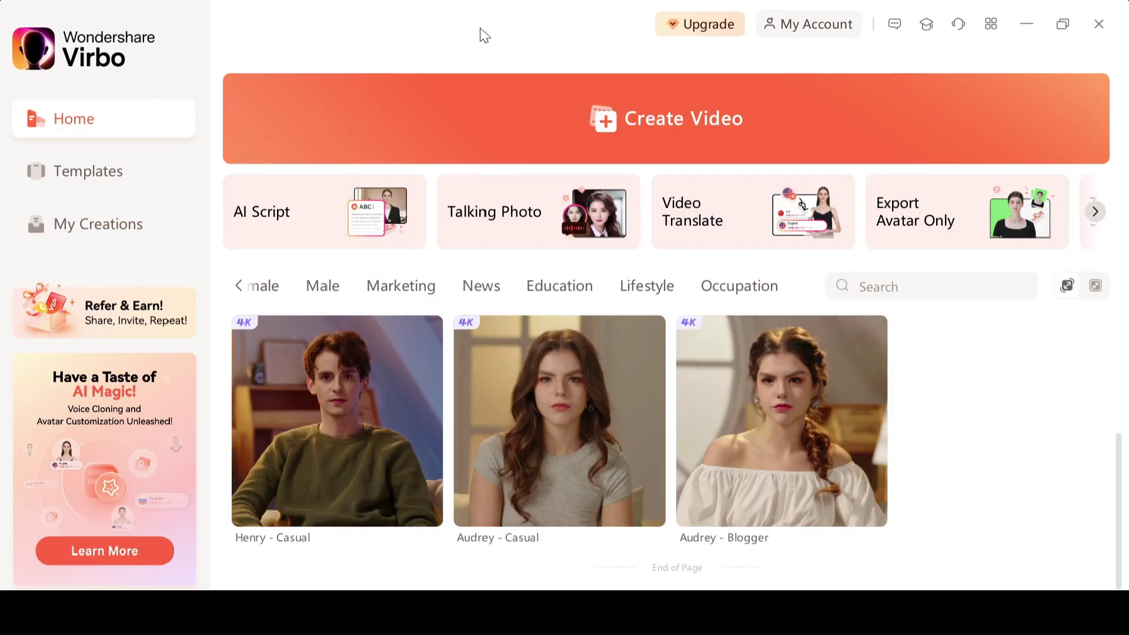
Start a new video with the Lsabella-Beauty Blogger avatar.
{"action": "scroll", "coordinate": [517, 432], "scroll_direction": "up", "scroll_amount": 2}
{"action": "scroll", "coordinate": [563, 447], "scroll_direction": "up", "scroll_amount": 2}
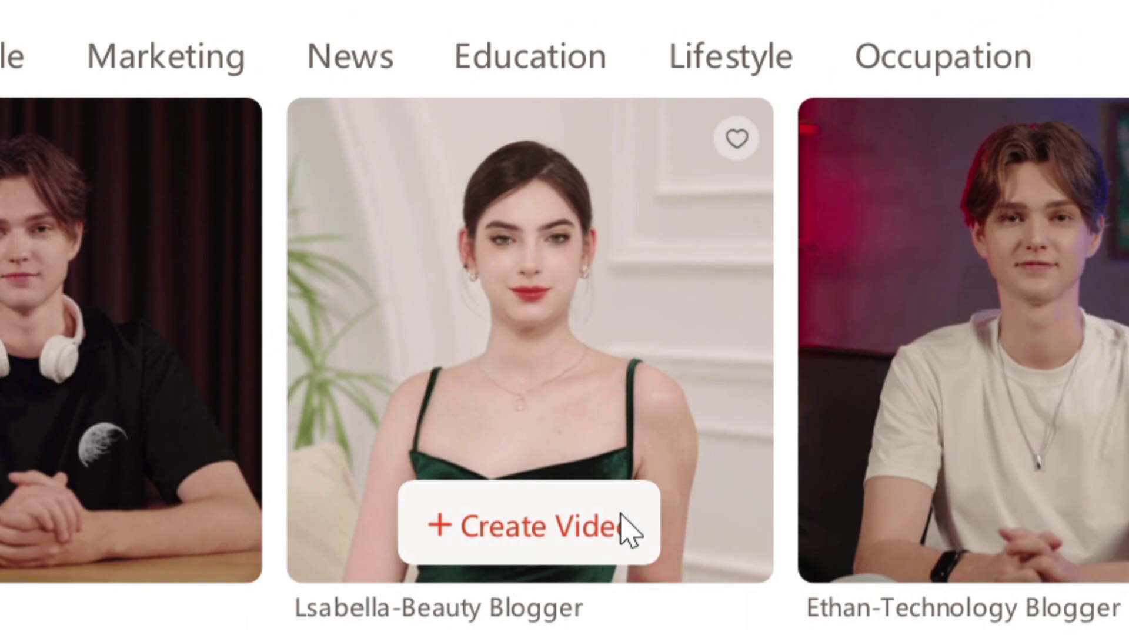
{"action": "left_click", "coordinate": [601, 492]}
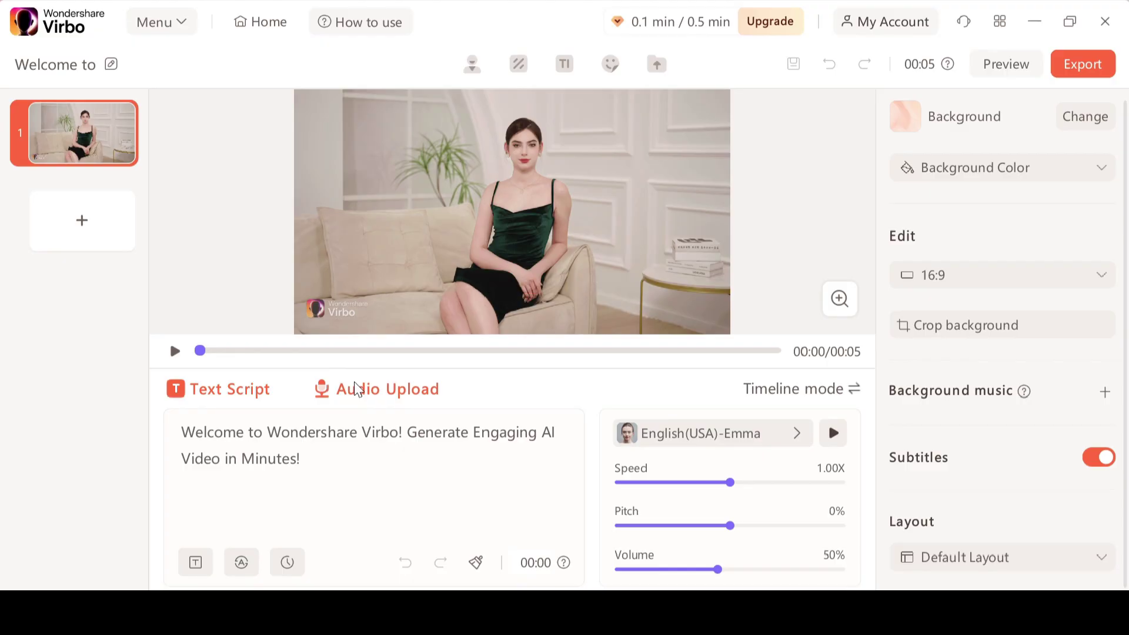
Use an uploaded English MP3 as the narration, with subtitles auto-parsed.
{"action": "left_click", "coordinate": [357, 389]}
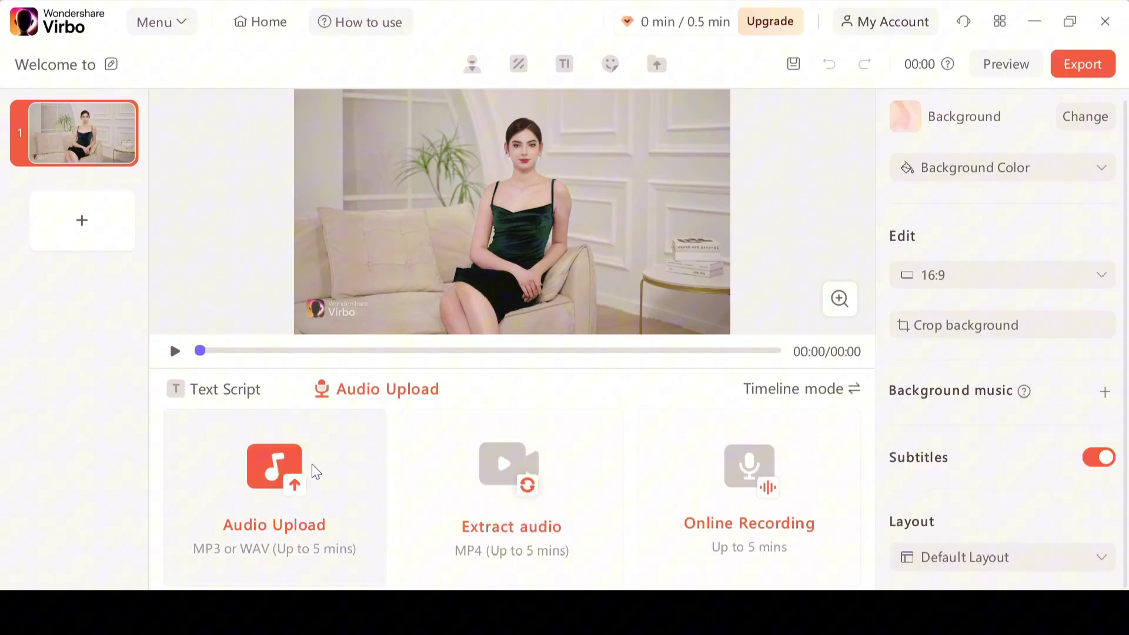
{"action": "left_click", "coordinate": [298, 491]}
{"action": "left_click", "coordinate": [754, 491]}
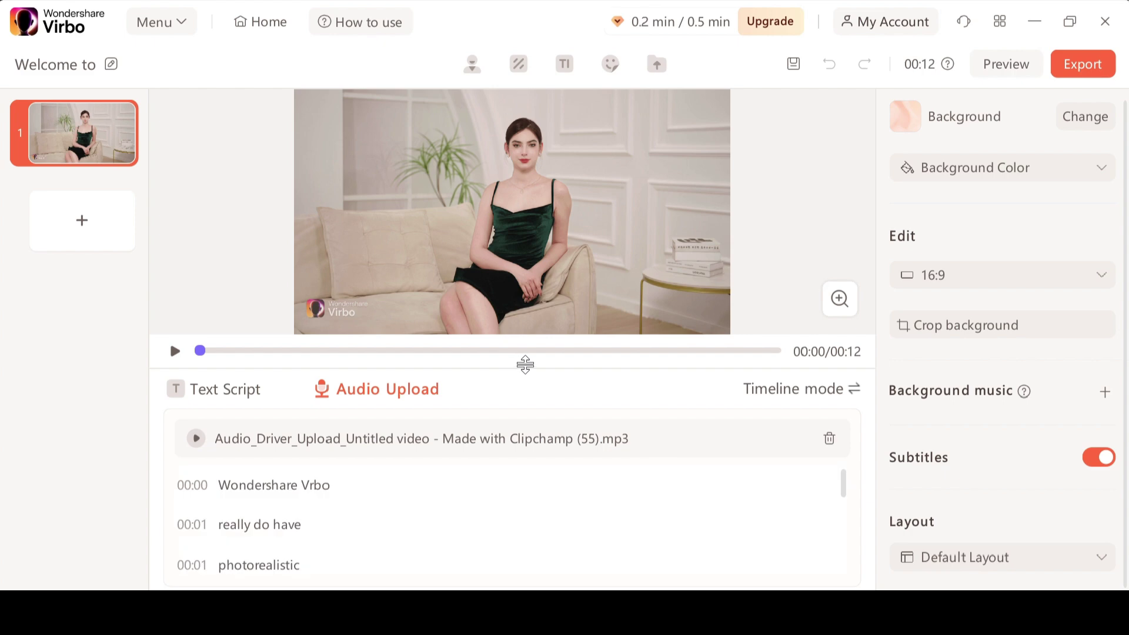
{"action": "scroll", "coordinate": [380, 515], "scroll_direction": "down", "scroll_amount": 3}
{"action": "scroll", "coordinate": [380, 514], "scroll_direction": "up", "scroll_amount": 5}
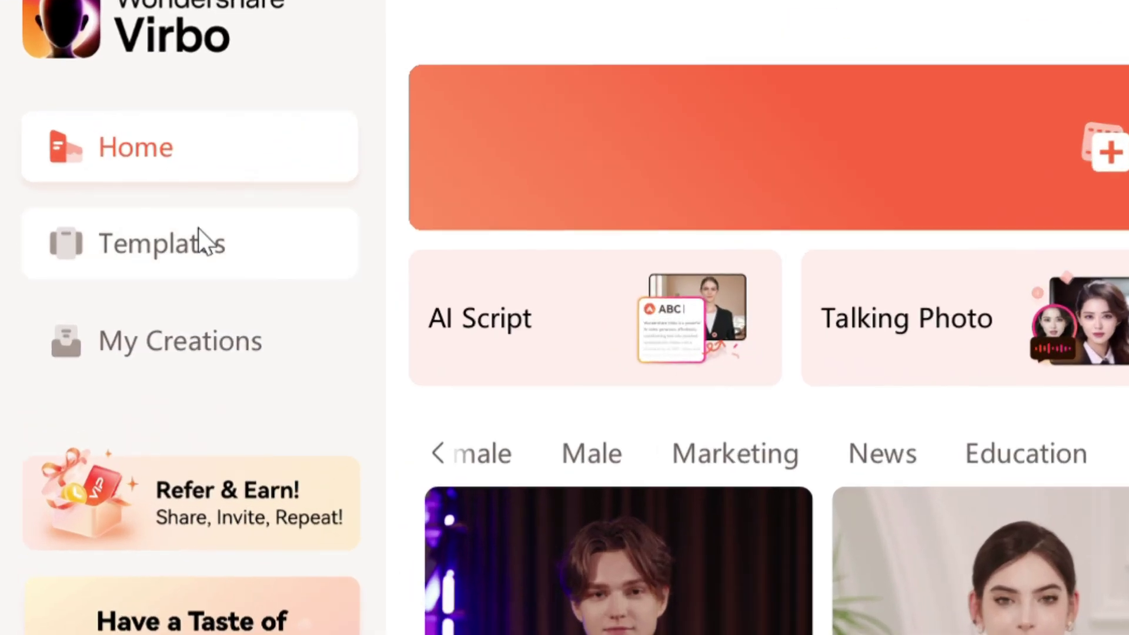
Browse the preset video templates in the Templates section.
{"action": "left_click", "coordinate": [100, 180]}
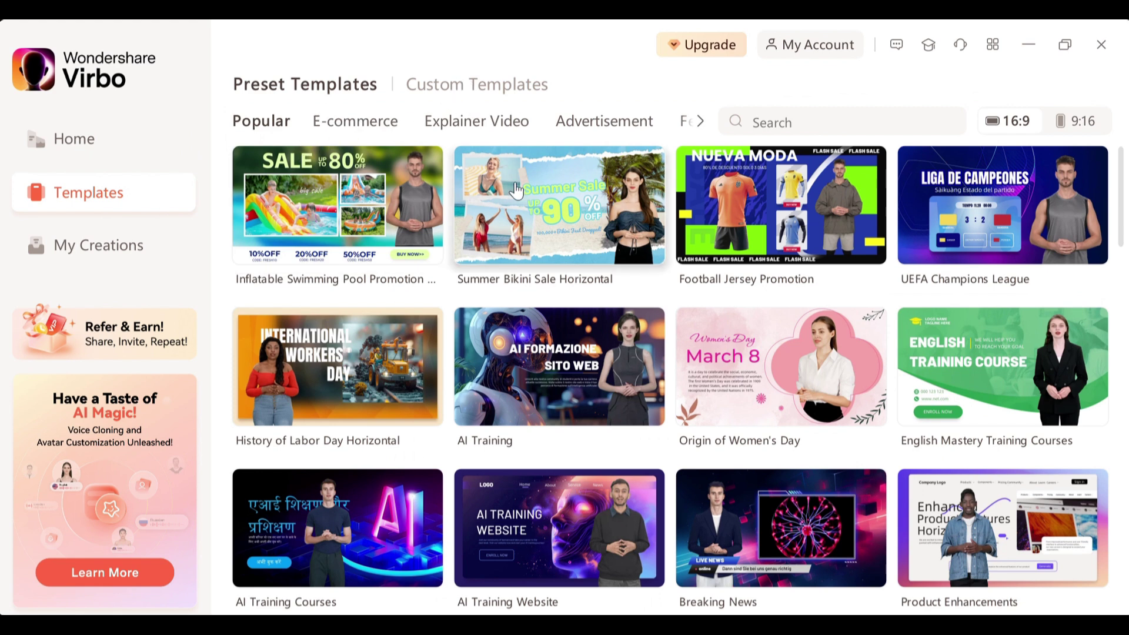
{"action": "scroll", "coordinate": [518, 194], "scroll_direction": "down", "scroll_amount": 5}
{"action": "scroll", "coordinate": [526, 203], "scroll_direction": "down", "scroll_amount": 3}
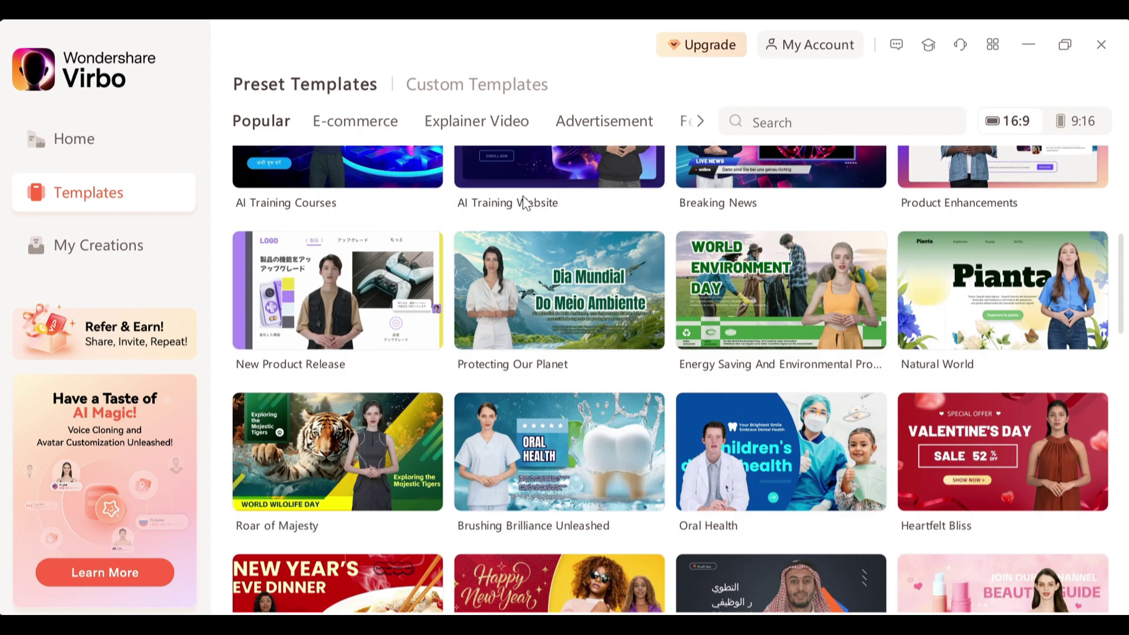
{"action": "scroll", "coordinate": [525, 203], "scroll_direction": "down", "scroll_amount": 10}
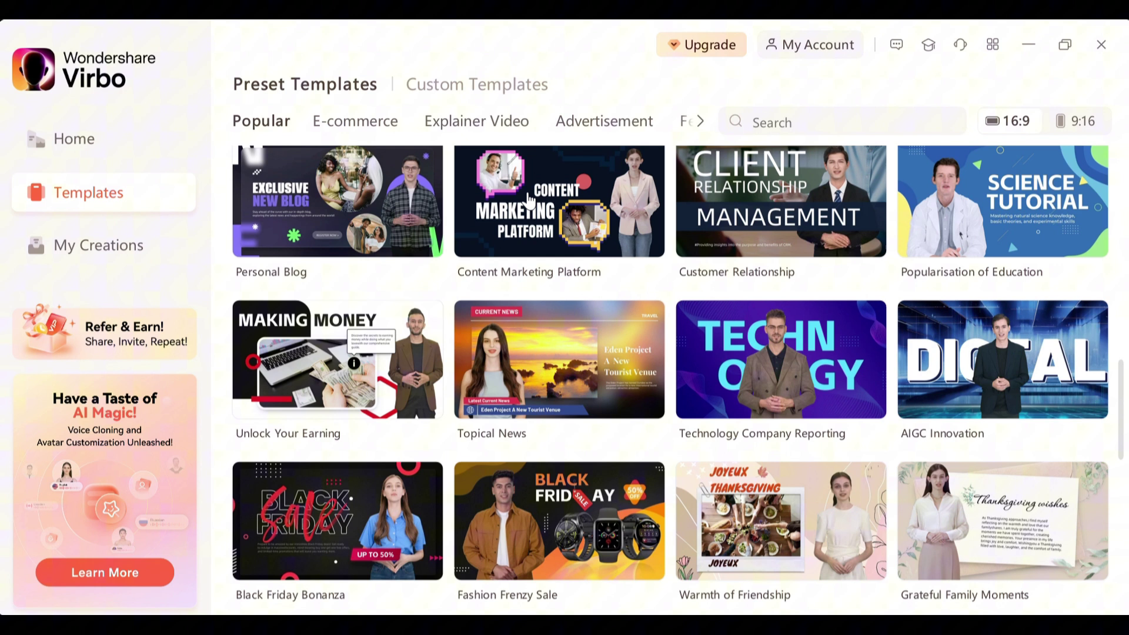
{"action": "scroll", "coordinate": [529, 197], "scroll_direction": "down", "scroll_amount": 3}
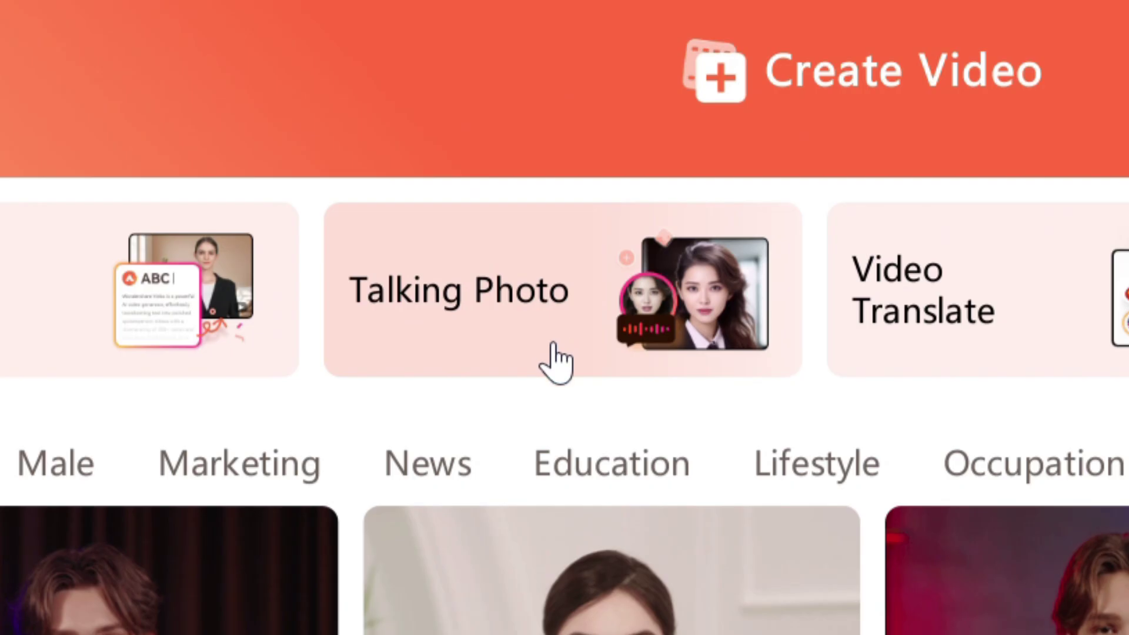
Upload and crop the red-haired bearded man's portrait as the Talking Photo.
{"action": "left_click", "coordinate": [519, 268]}
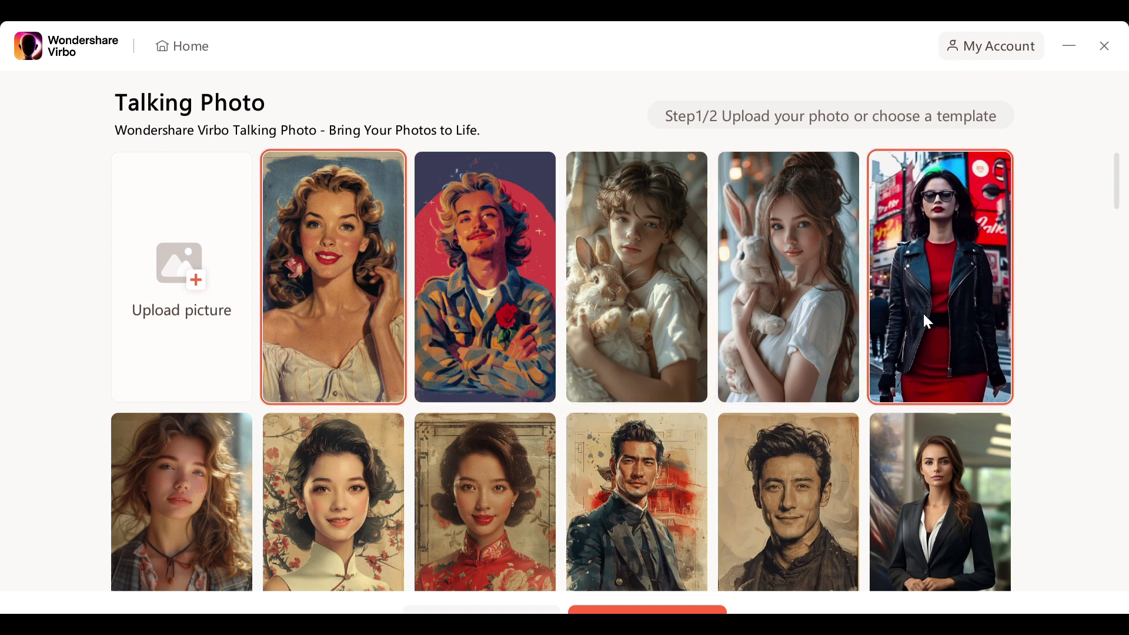
{"action": "scroll", "coordinate": [917, 335], "scroll_direction": "down", "scroll_amount": 10}
{"action": "scroll", "coordinate": [910, 370], "scroll_direction": "down", "scroll_amount": 3}
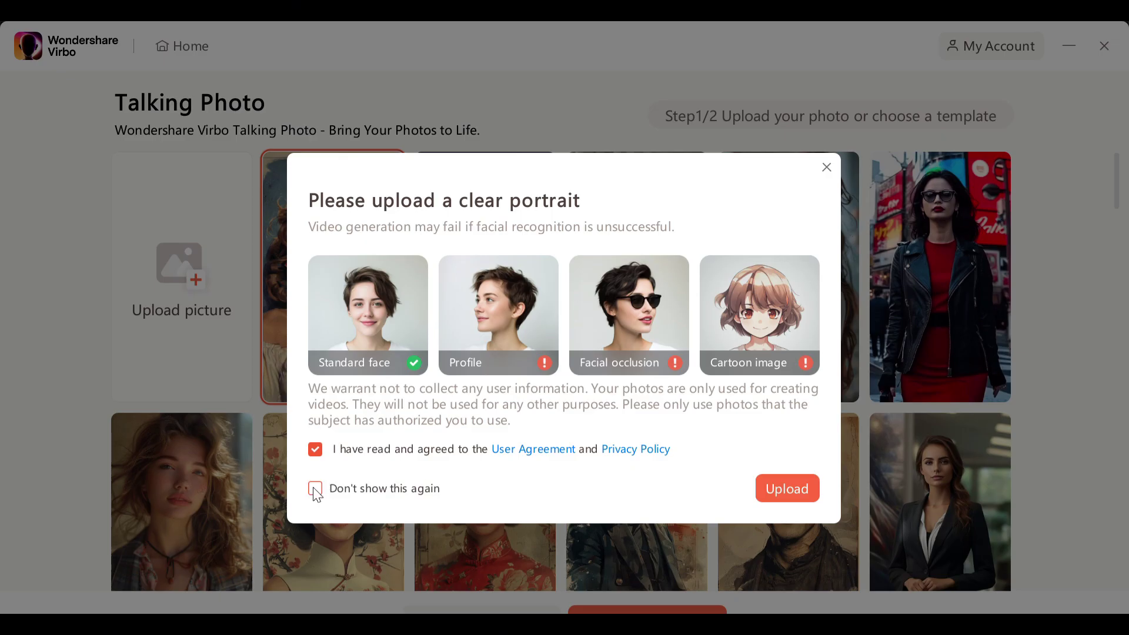
{"action": "left_click", "coordinate": [763, 488]}
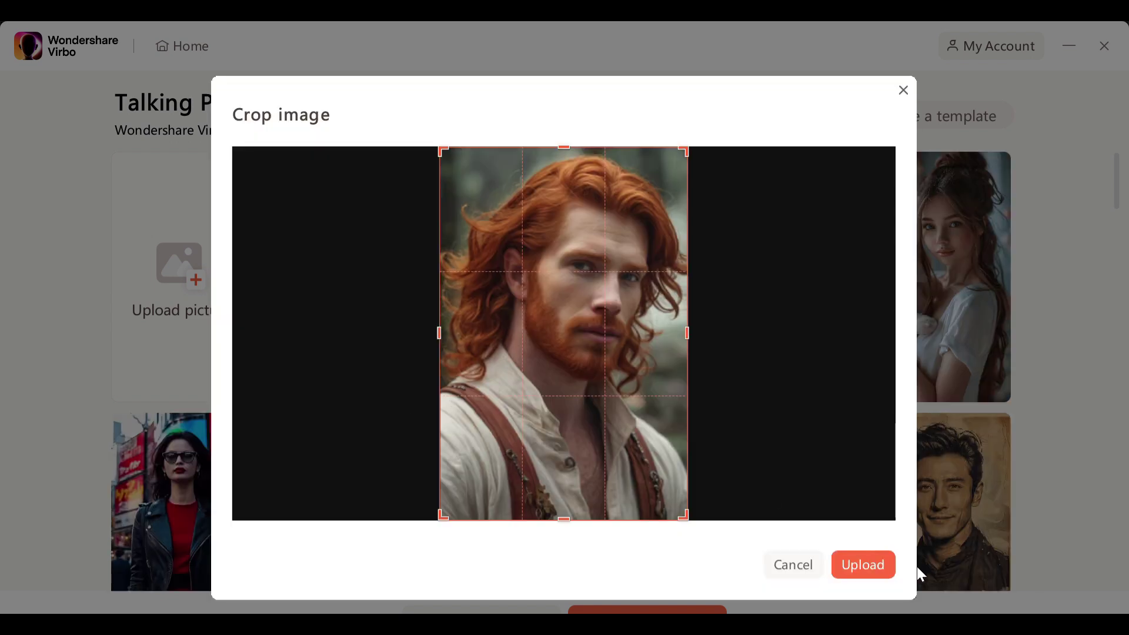
{"action": "left_click", "coordinate": [864, 564]}
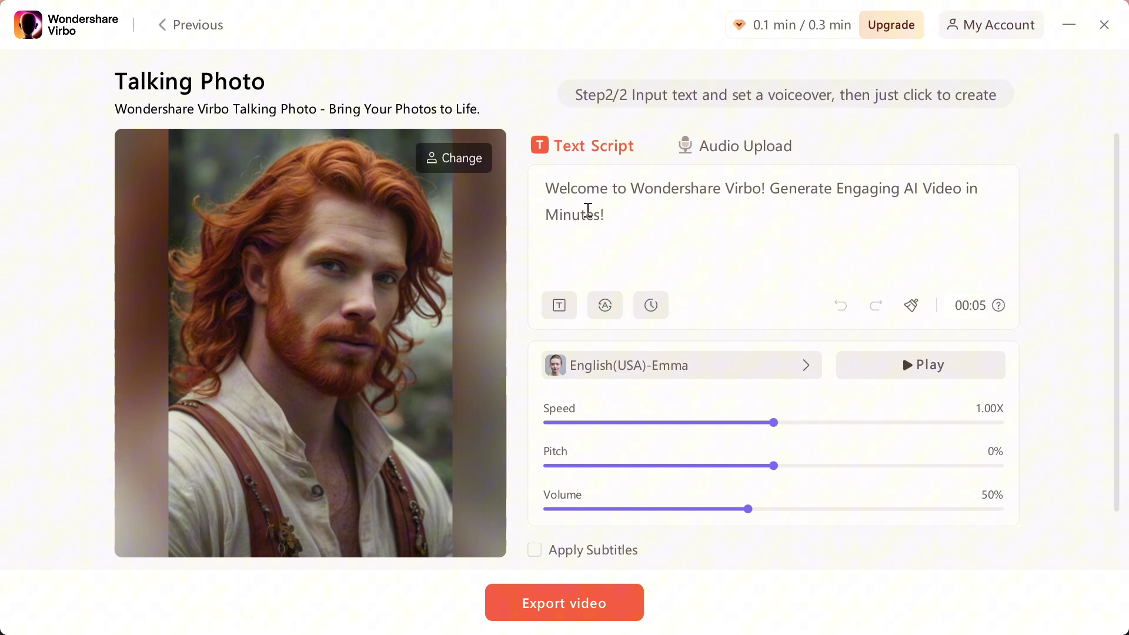
Replace the sample script with the pasted prepared text and export the Talking Photo video.
{"action": "key", "text": "ctrl+a"}
{"action": "key", "text": "BackSpace"}
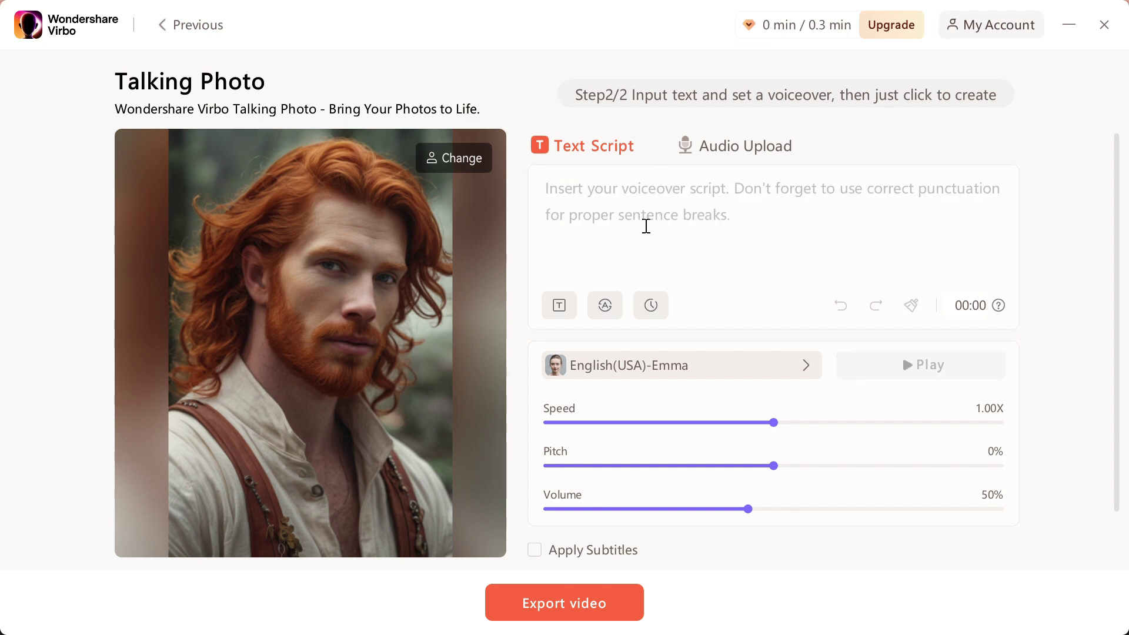
{"action": "type", "text": "Artificial intelligence is progressing swiftly, my friend. It's revolutionizing how we live and work. Get on board, take part in the excitement, and don’t let the opportunity slip away"}
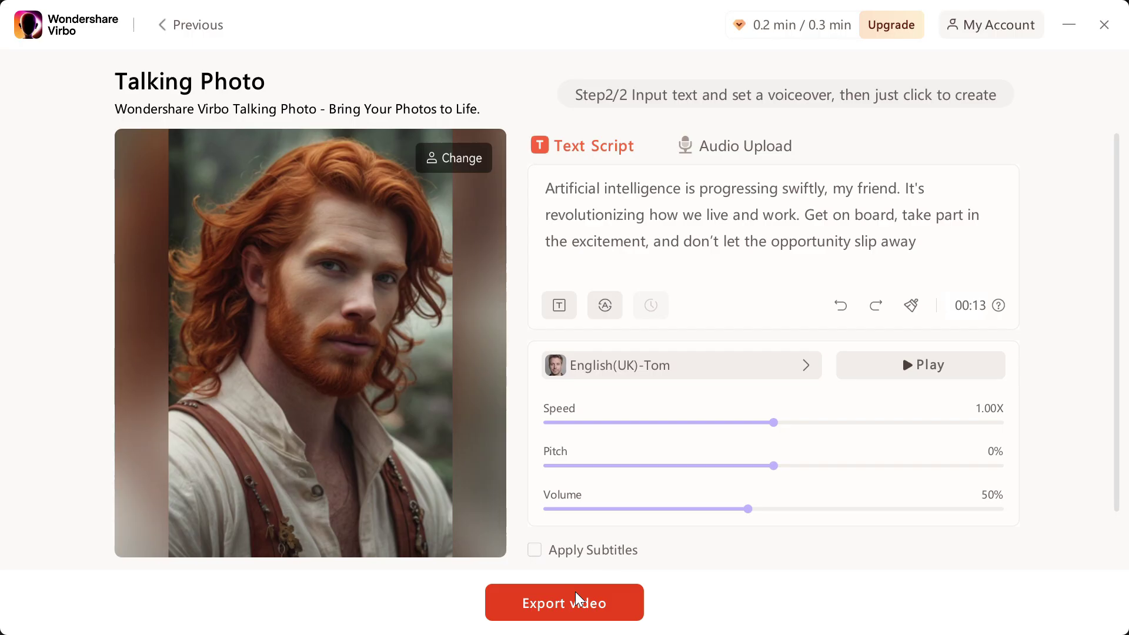
{"action": "left_click", "coordinate": [576, 601]}
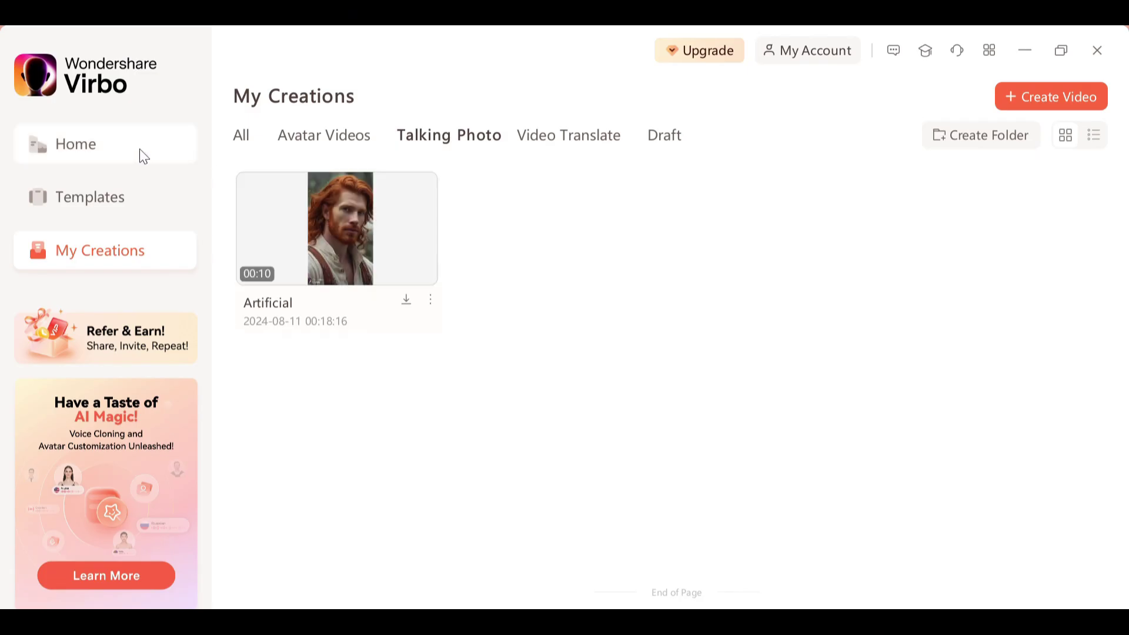
Return to Home and filter the avatar gallery to the Education category.
{"action": "left_click", "coordinate": [140, 151]}
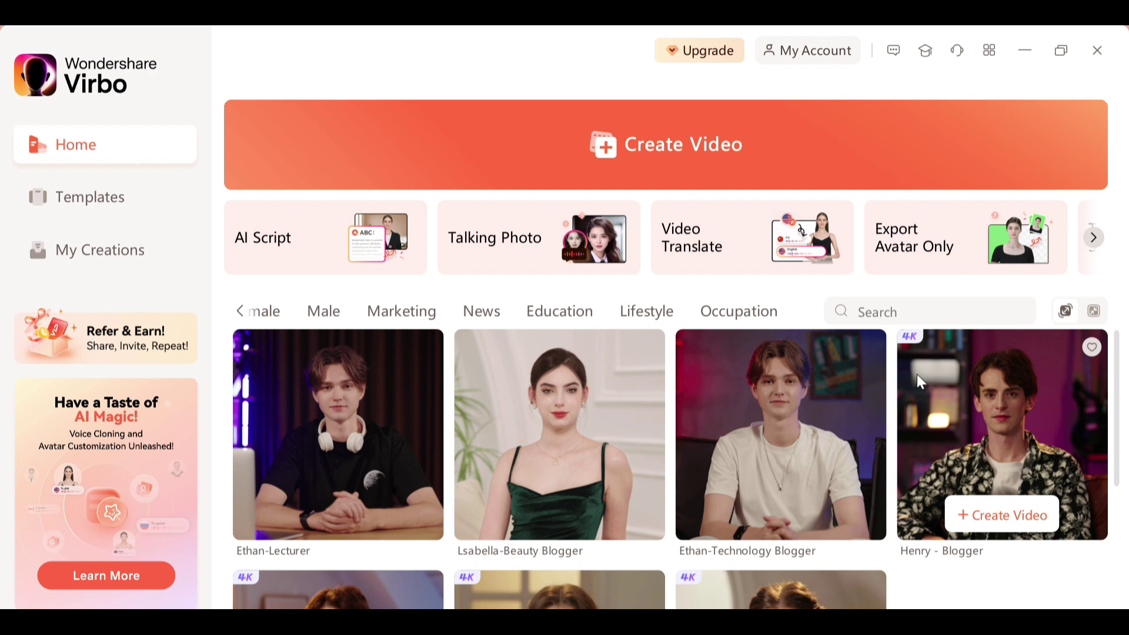
{"action": "scroll", "coordinate": [913, 369], "scroll_direction": "down", "scroll_amount": 2}
{"action": "scroll", "coordinate": [912, 370], "scroll_direction": "up", "scroll_amount": 2}
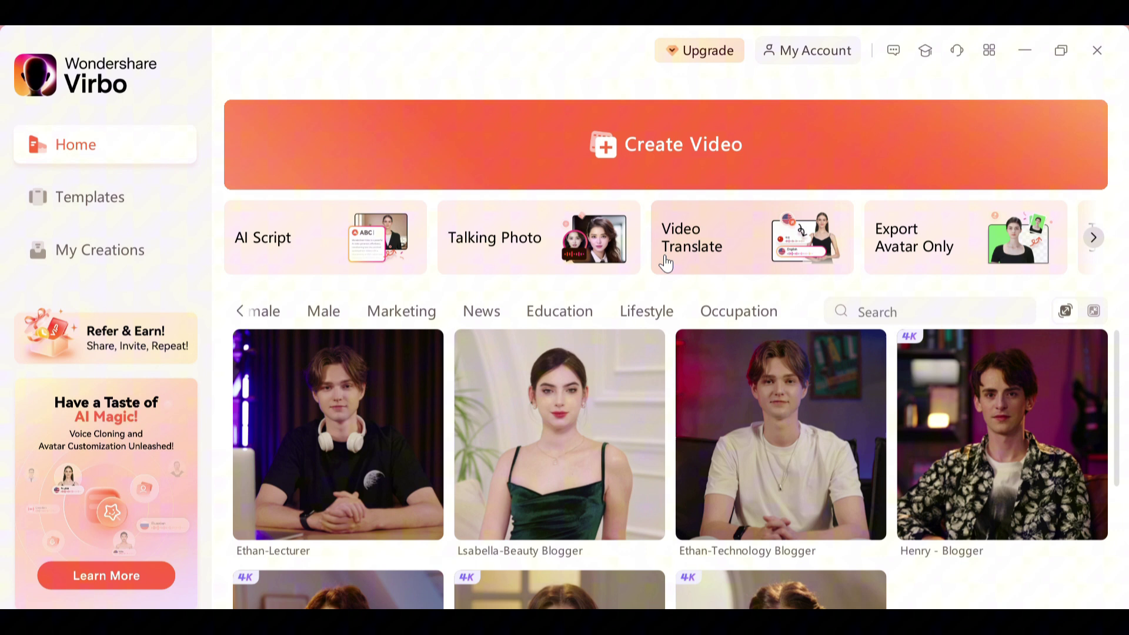
{"action": "left_click", "coordinate": [601, 313]}
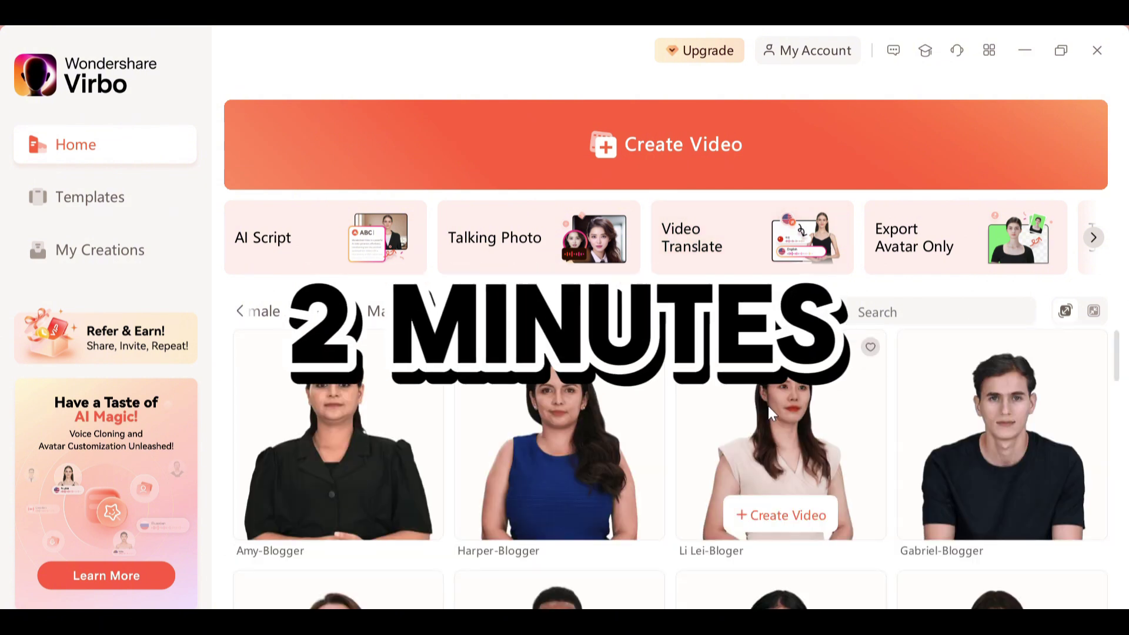
{"action": "scroll", "coordinate": [770, 411], "scroll_direction": "down", "scroll_amount": 2}
Bring up the Li Lei avatar's orientation choices and browse further through the Education avatars.
{"action": "left_click", "coordinate": [781, 416]}
{"action": "scroll", "coordinate": [781, 421], "scroll_direction": "down", "scroll_amount": 3}
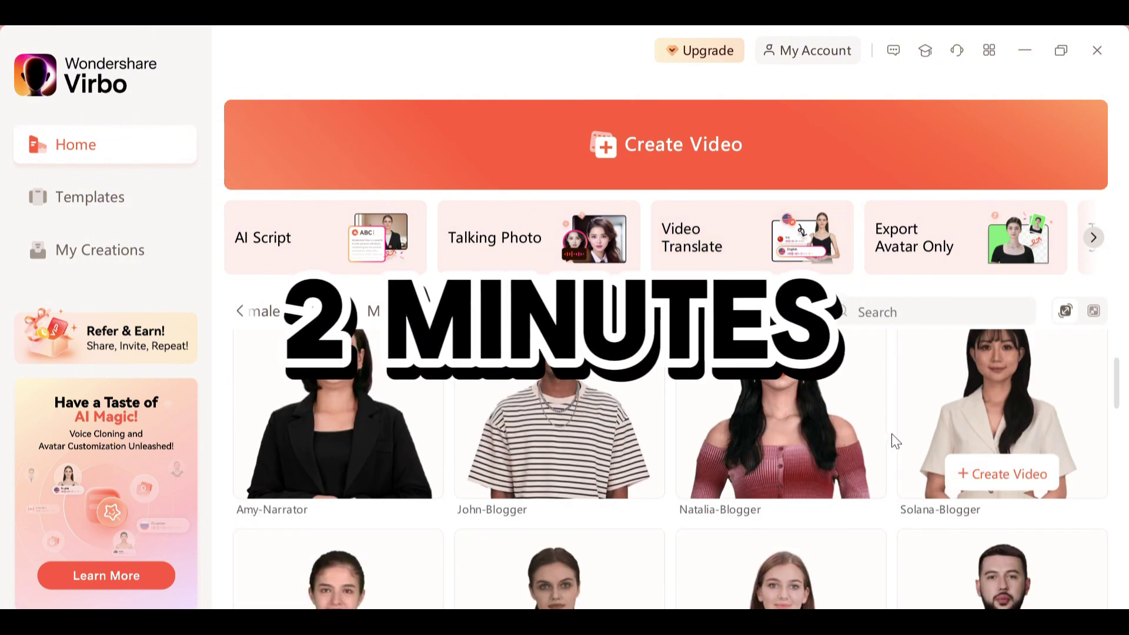
{"action": "scroll", "coordinate": [893, 441], "scroll_direction": "down", "scroll_amount": 2}
{"action": "scroll", "coordinate": [895, 441], "scroll_direction": "down", "scroll_amount": 5}
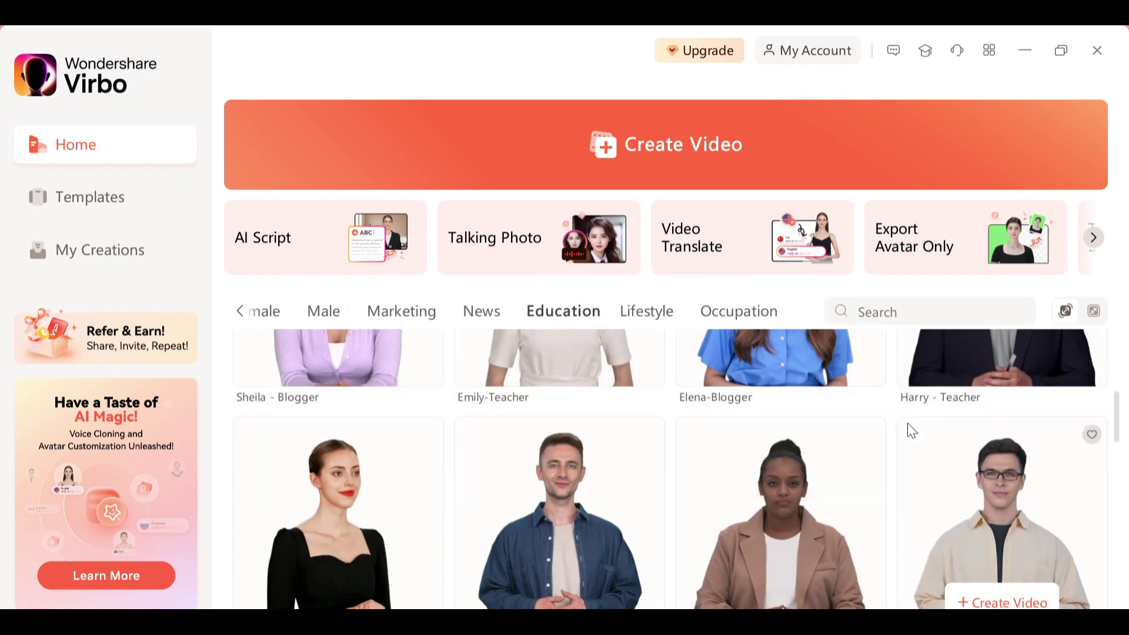
{"action": "scroll", "coordinate": [932, 417], "scroll_direction": "down", "scroll_amount": 4}
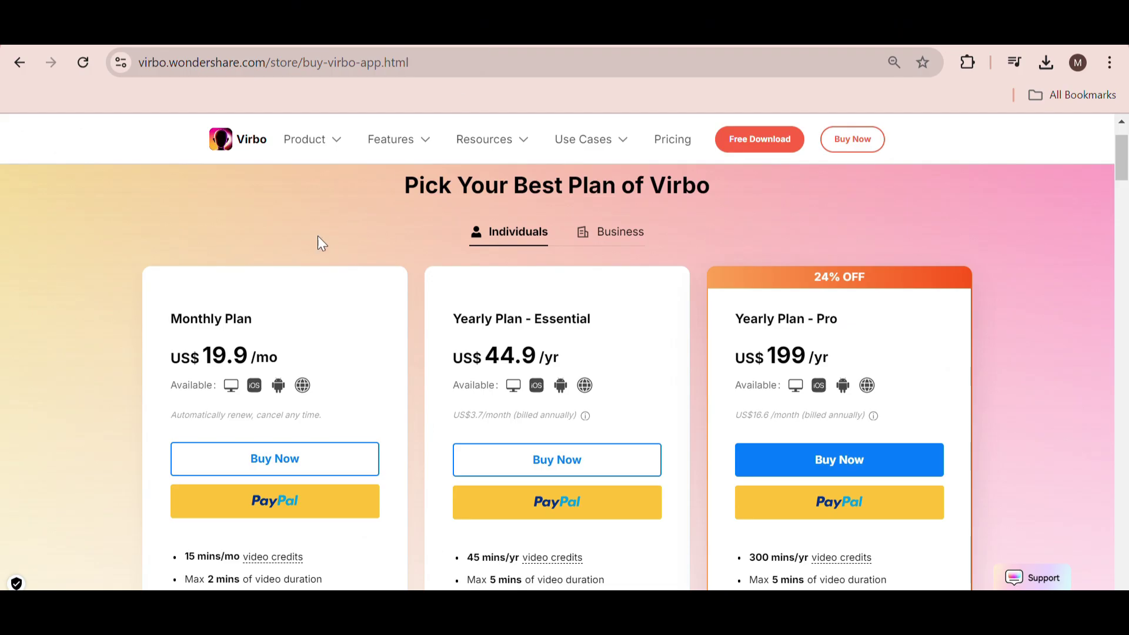
{"action": "scroll", "coordinate": [317, 241], "scroll_direction": "down", "scroll_amount": 2}
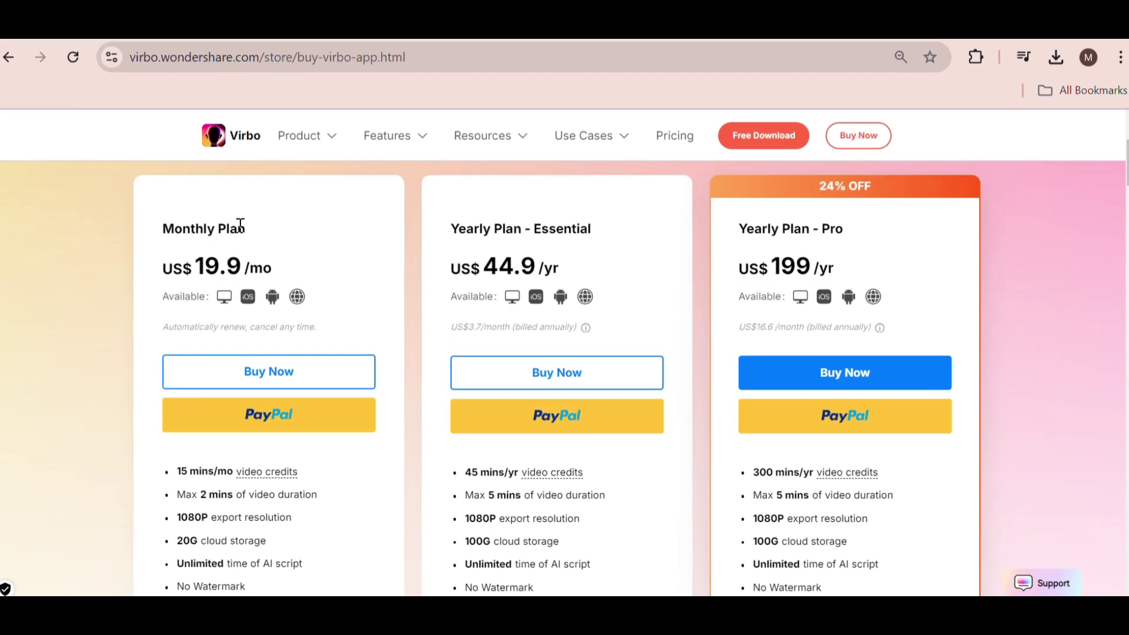